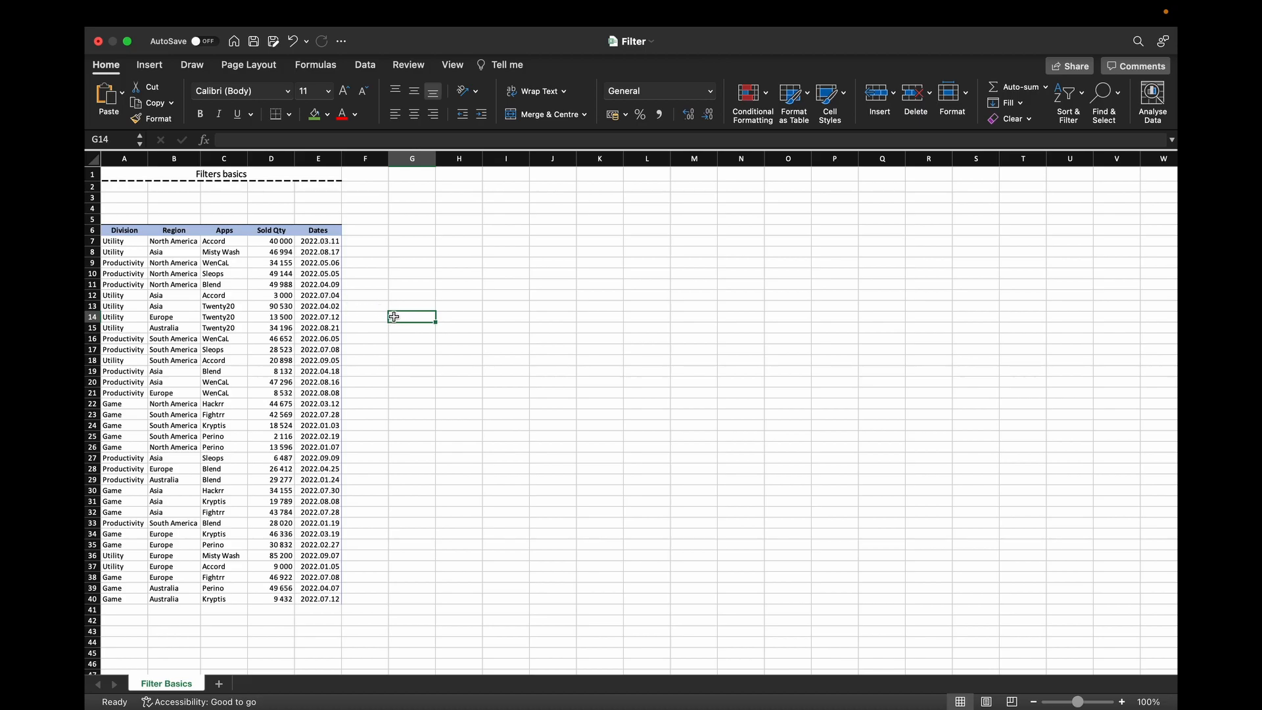
Turn the filter buttons on for the data table from cell C12 and switch them off again
click(216, 295)
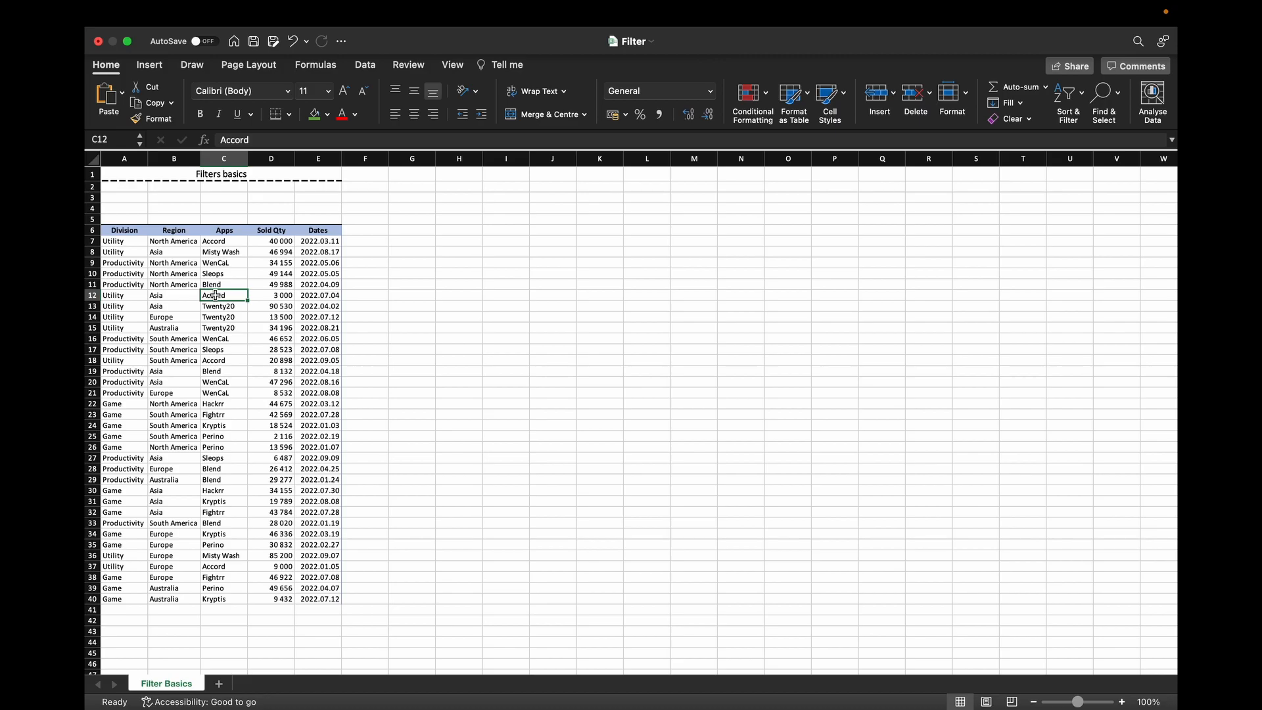
key(ctrl+shift+l)
key(ctrl+shift+l)
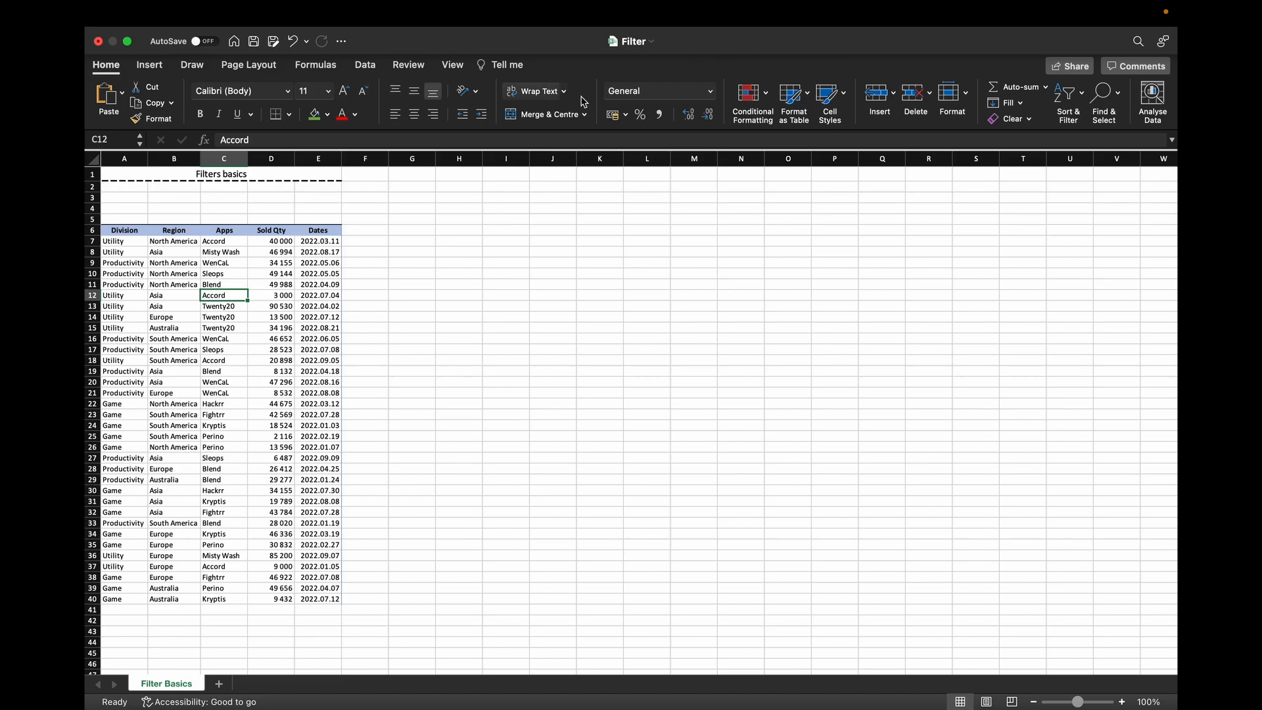
click(1079, 106)
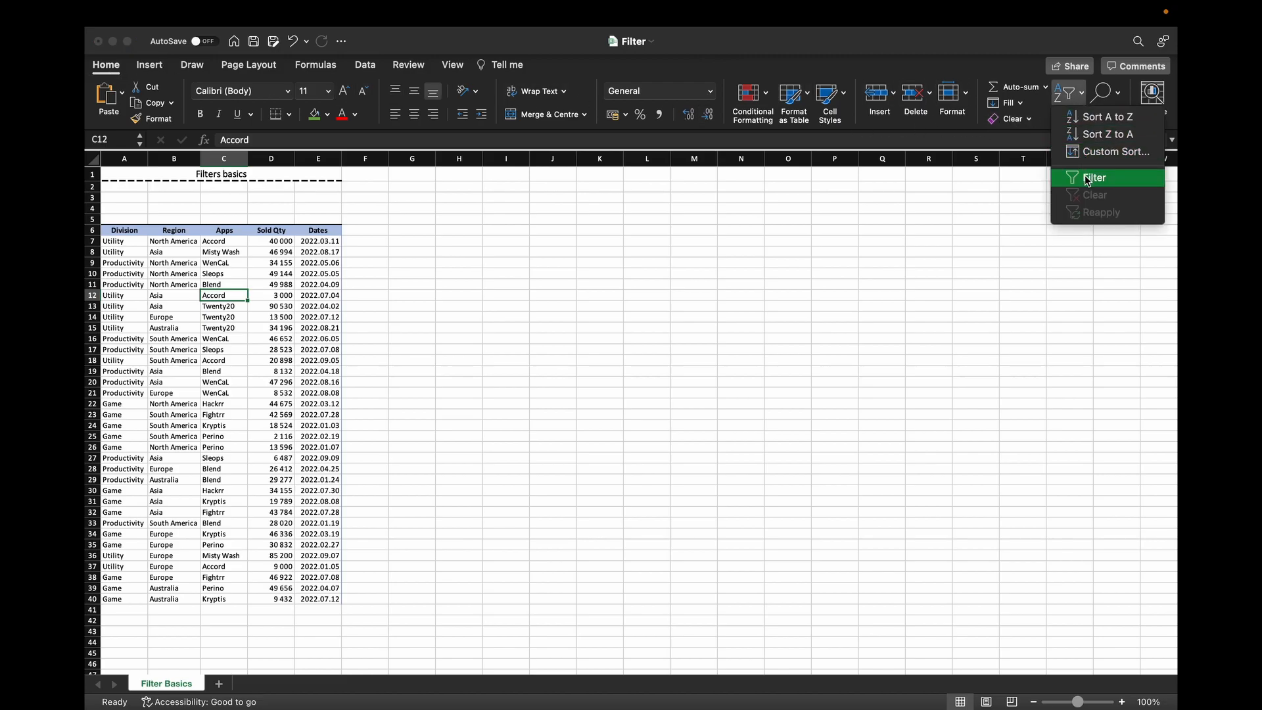
right_click(218, 297)
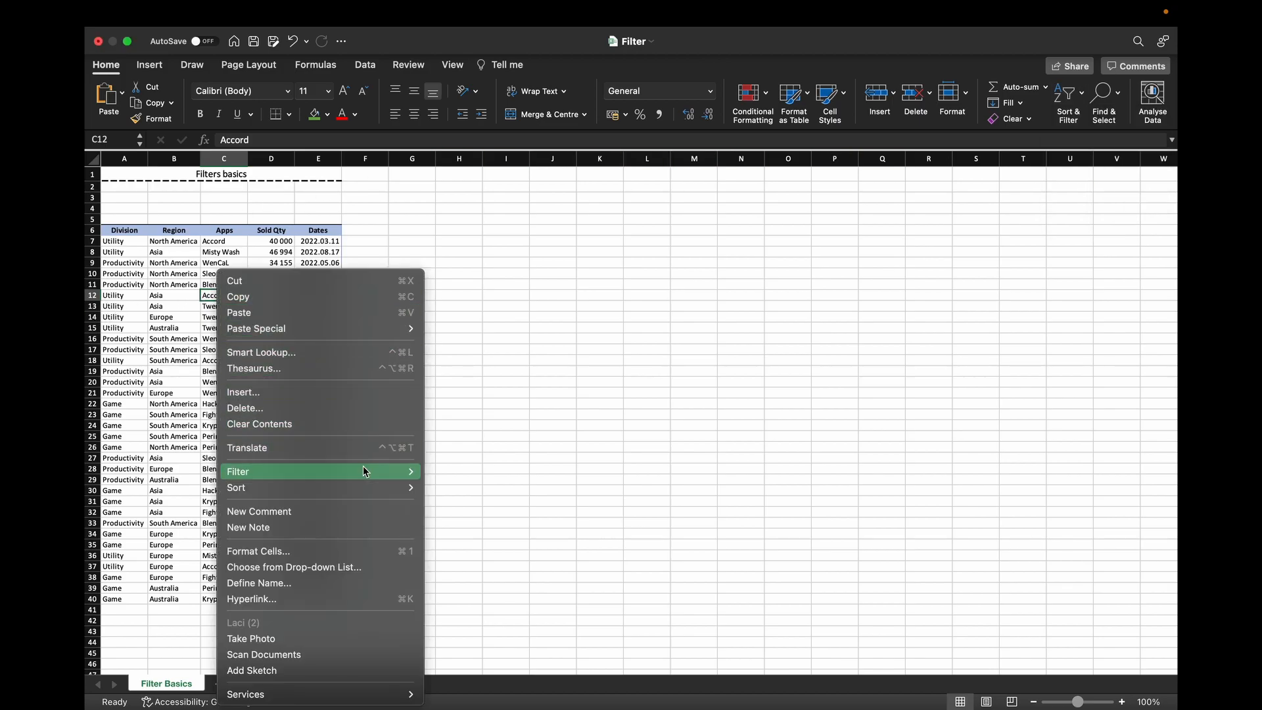
mouse_move(365, 471)
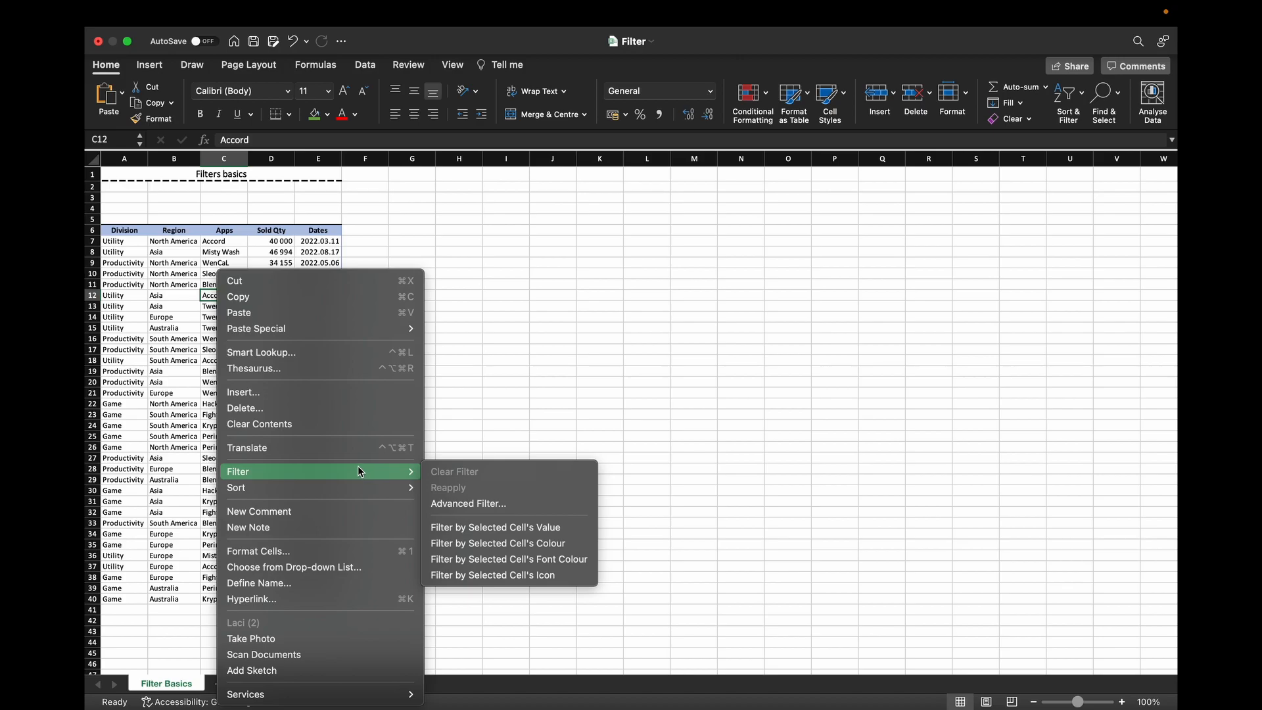
click(175, 298)
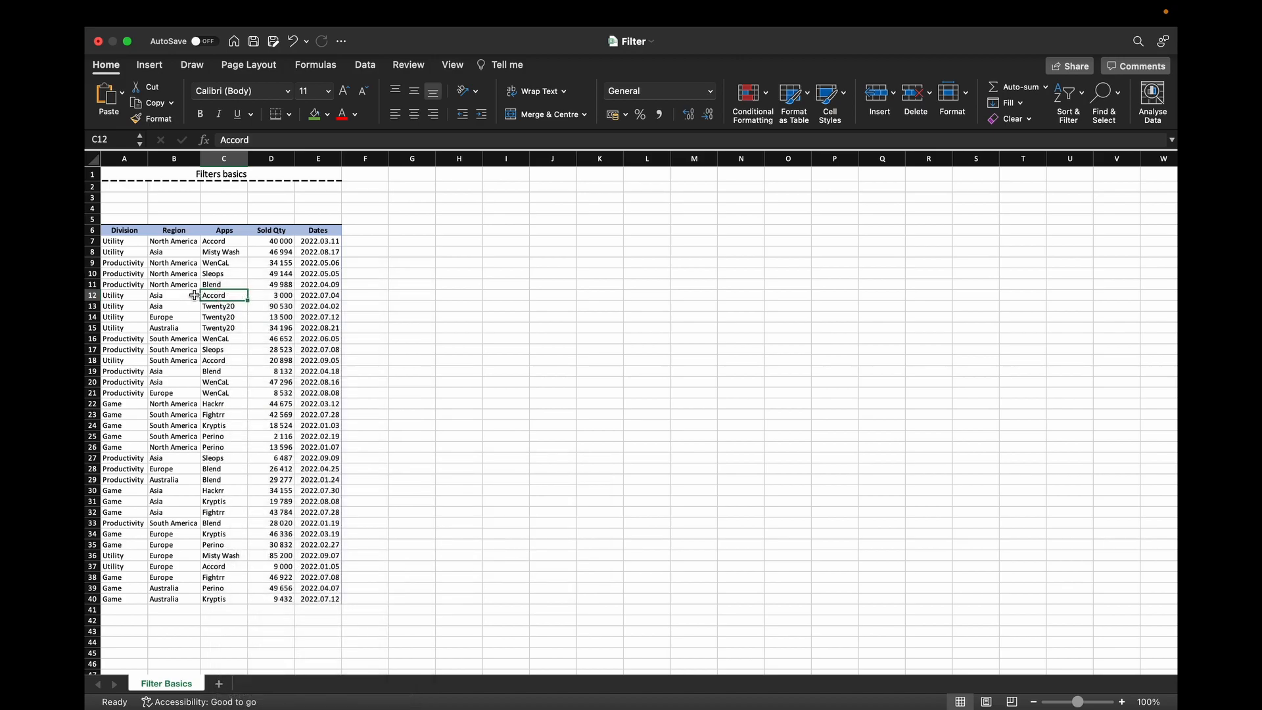
Filter the table by the value of cell A11, keeping only the Productivity rows in the Division column
right_click(124, 285)
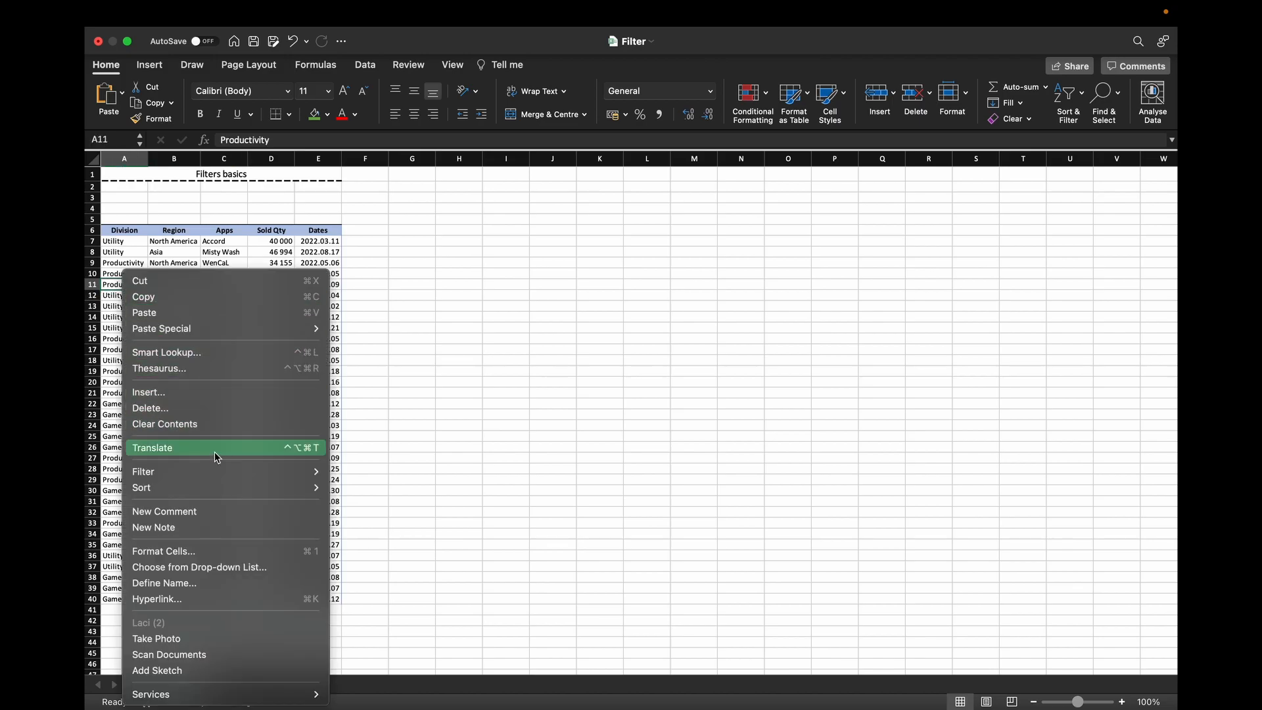
mouse_move(217, 468)
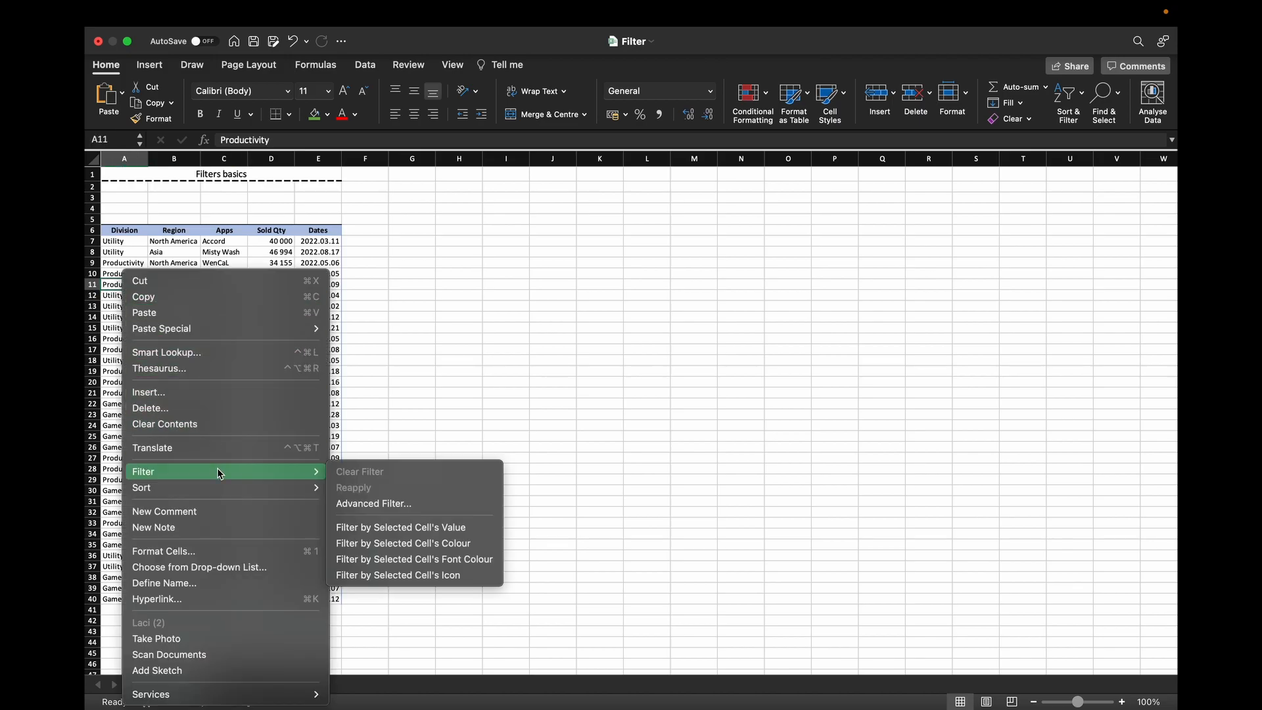
click(403, 528)
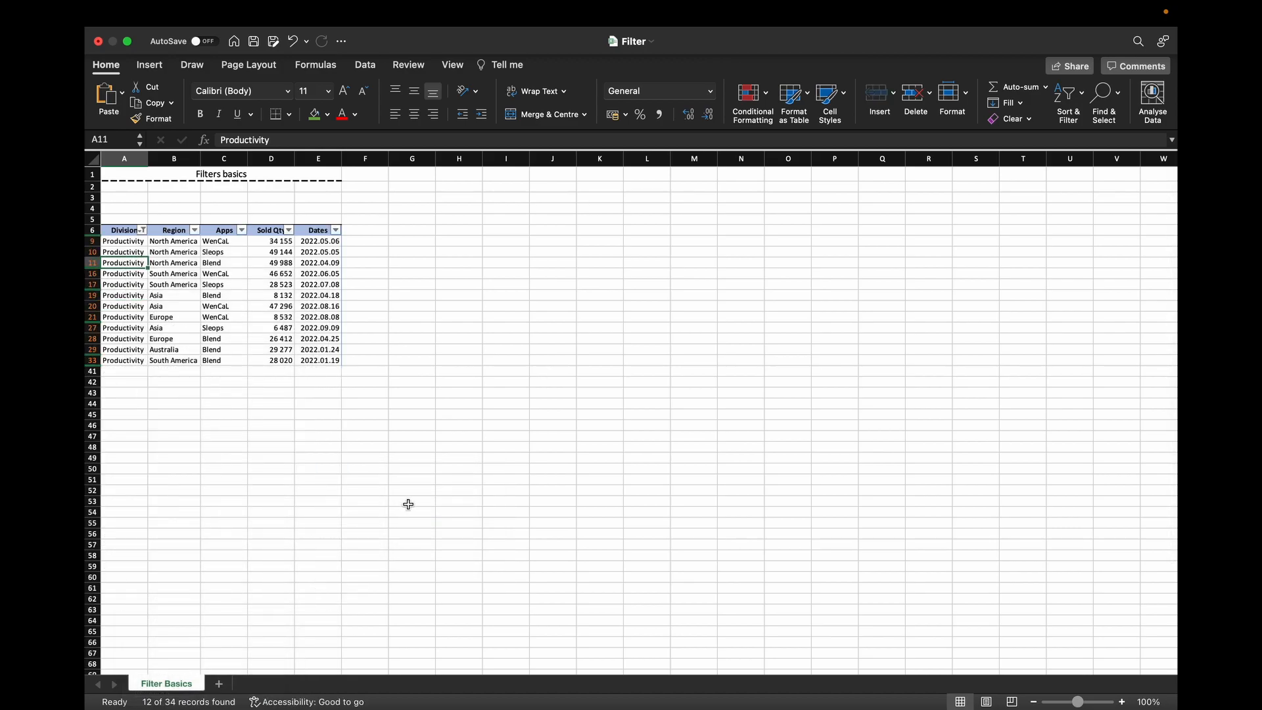
click(370, 288)
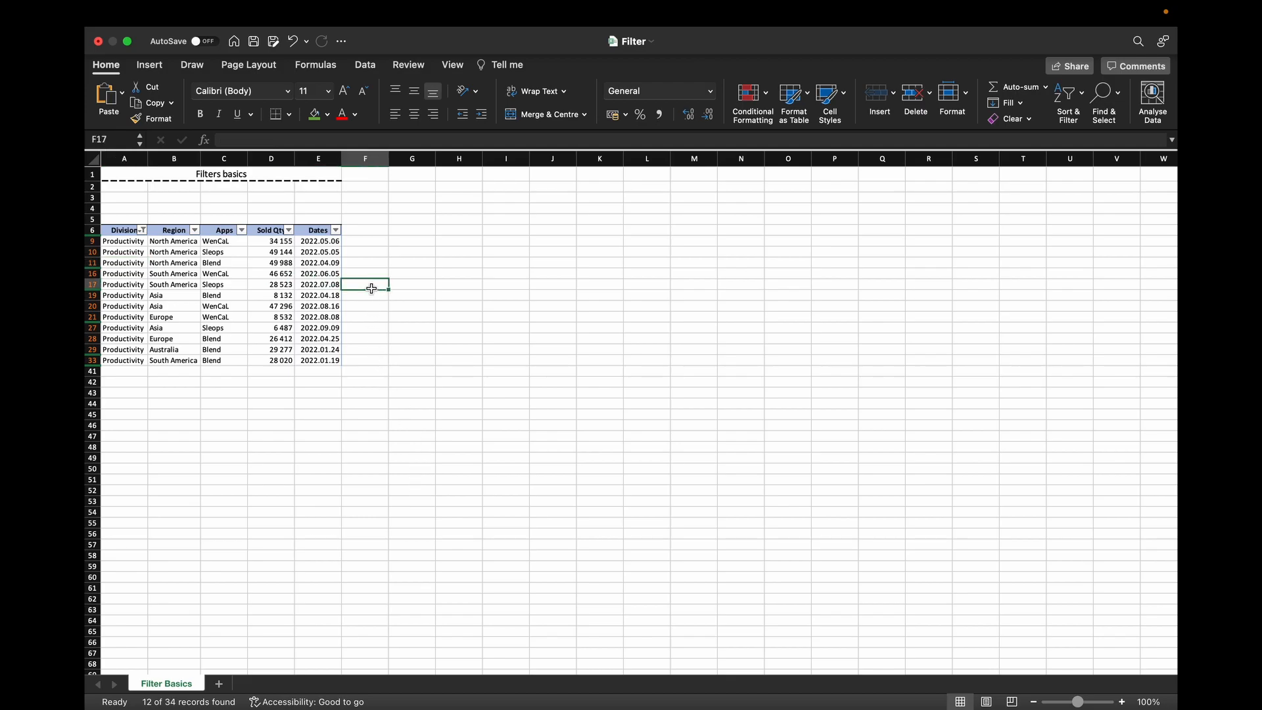
click(148, 380)
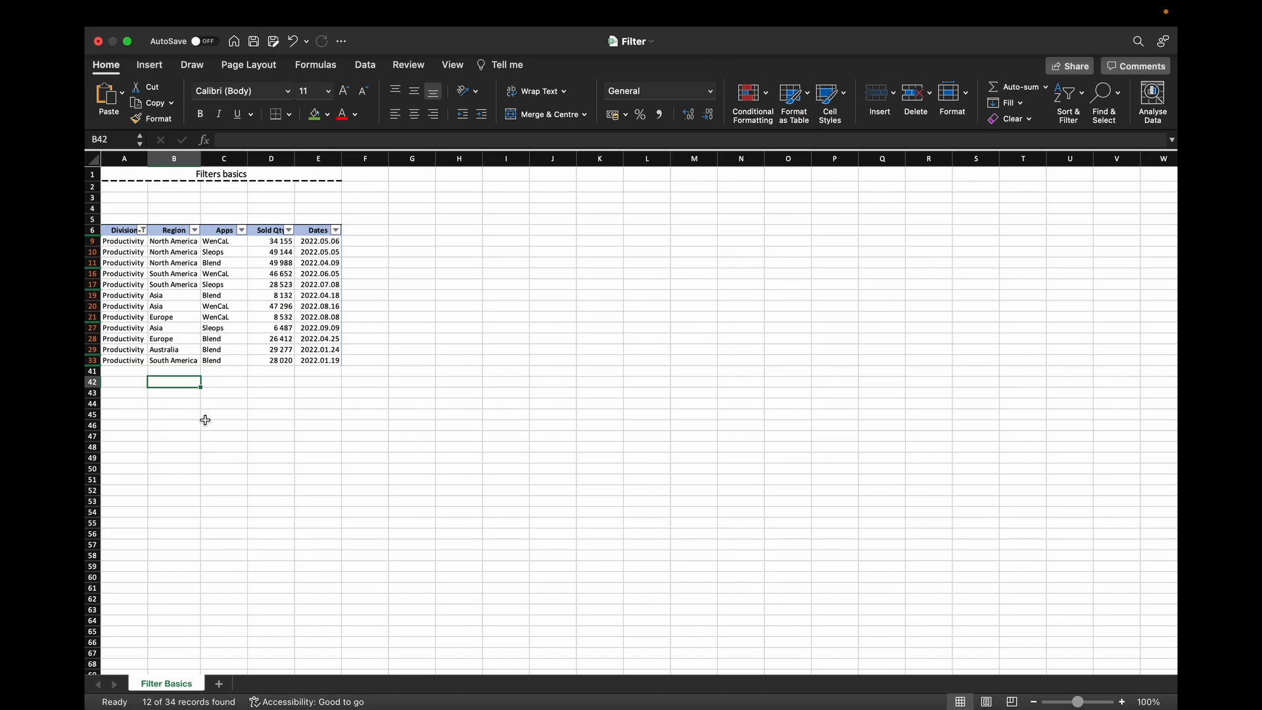
Clear the Productivity filter from the table while keeping the filter buttons on the headers
click(186, 321)
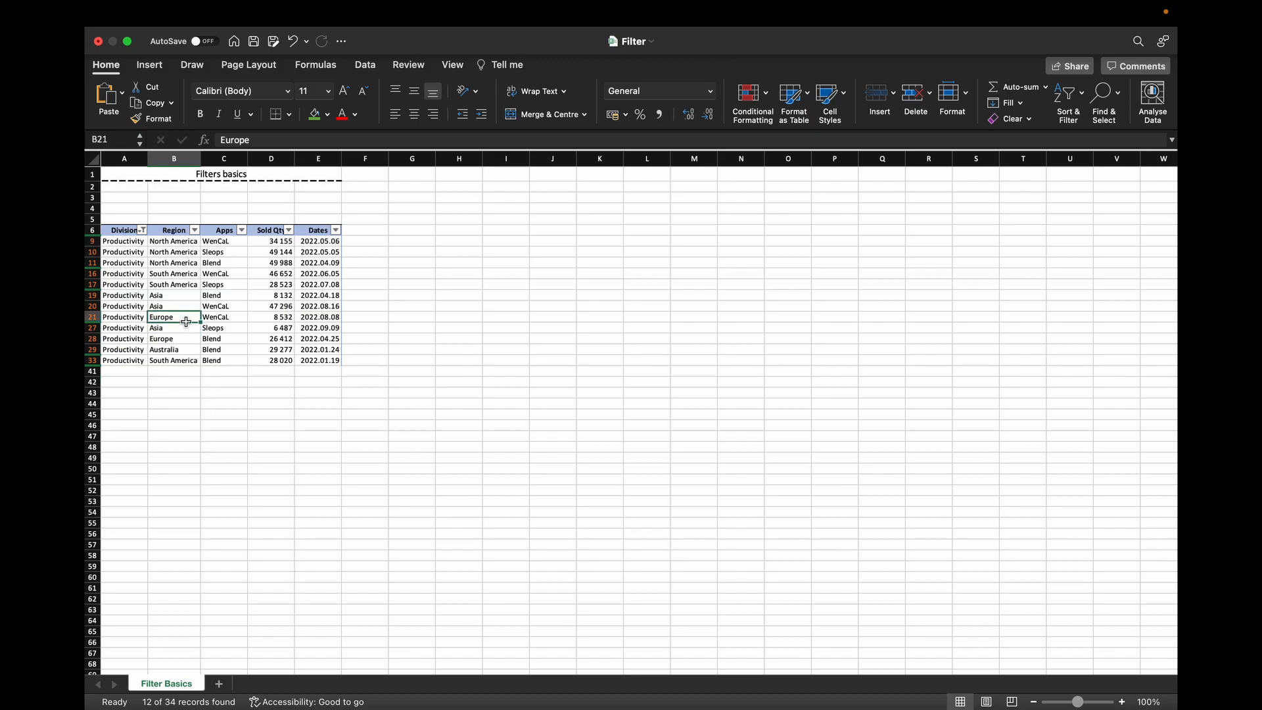
click(1066, 96)
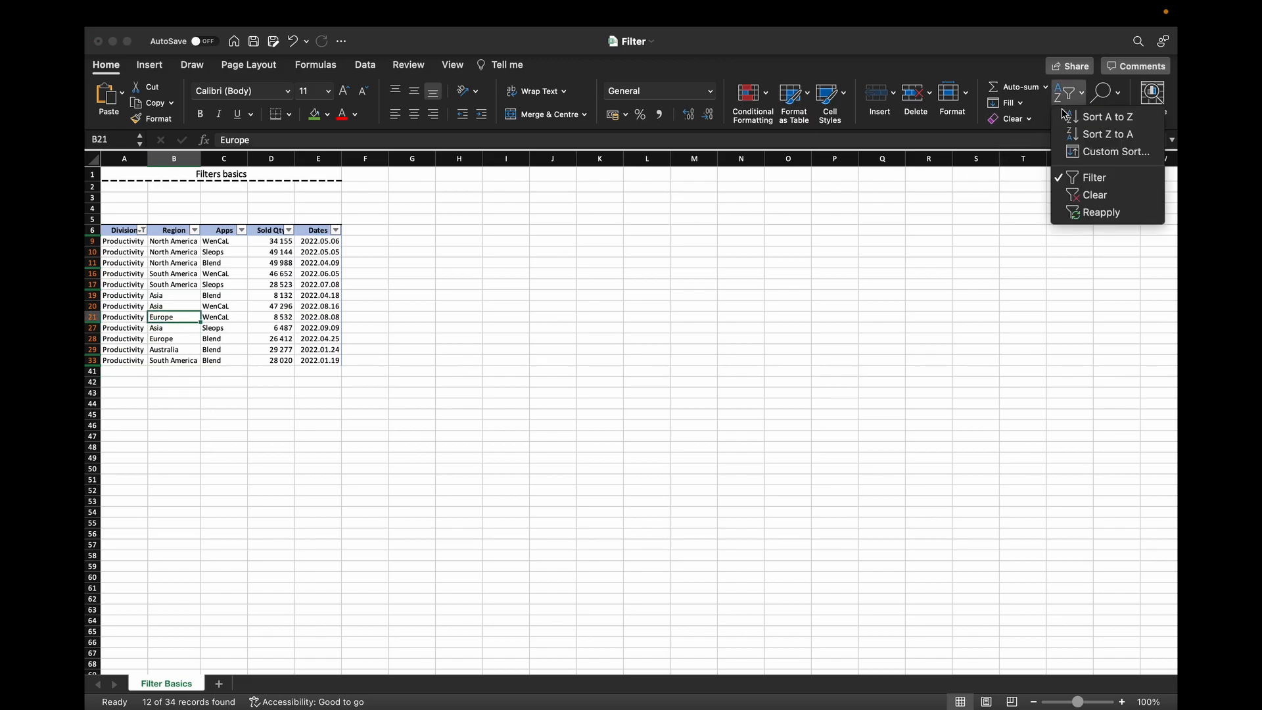
click(1076, 197)
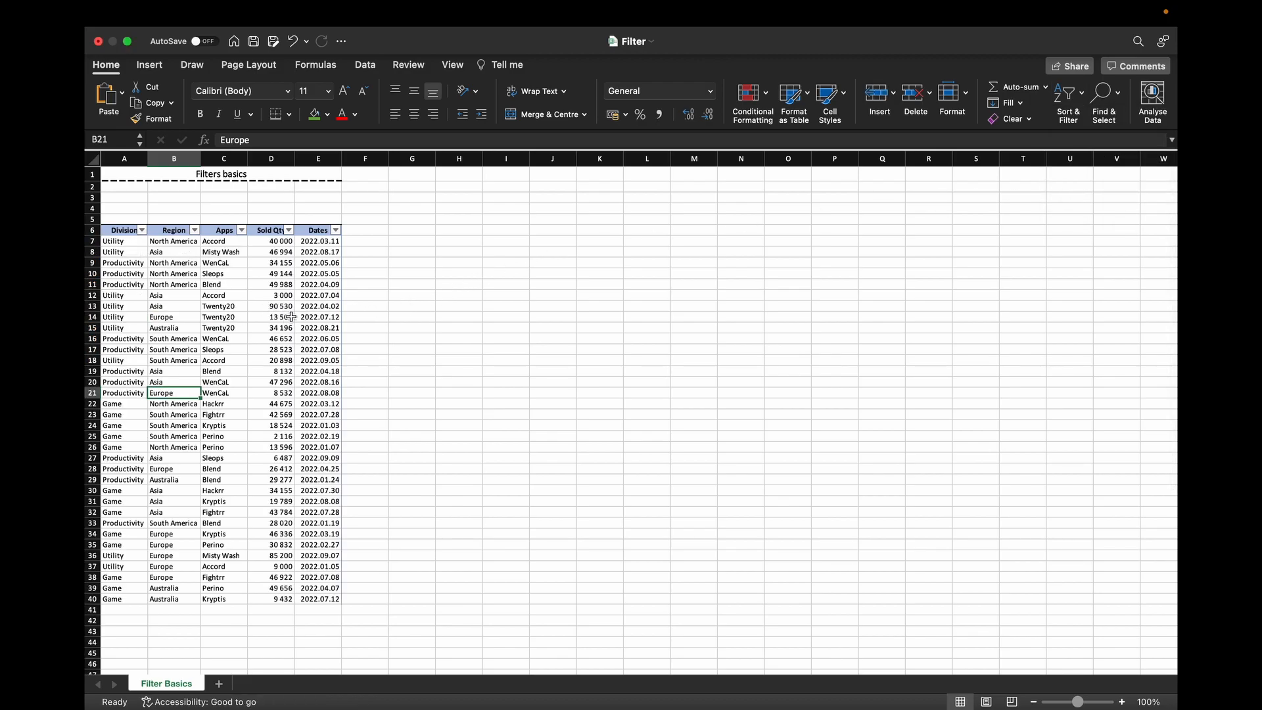
Filter the Region column to show only Europe
click(194, 230)
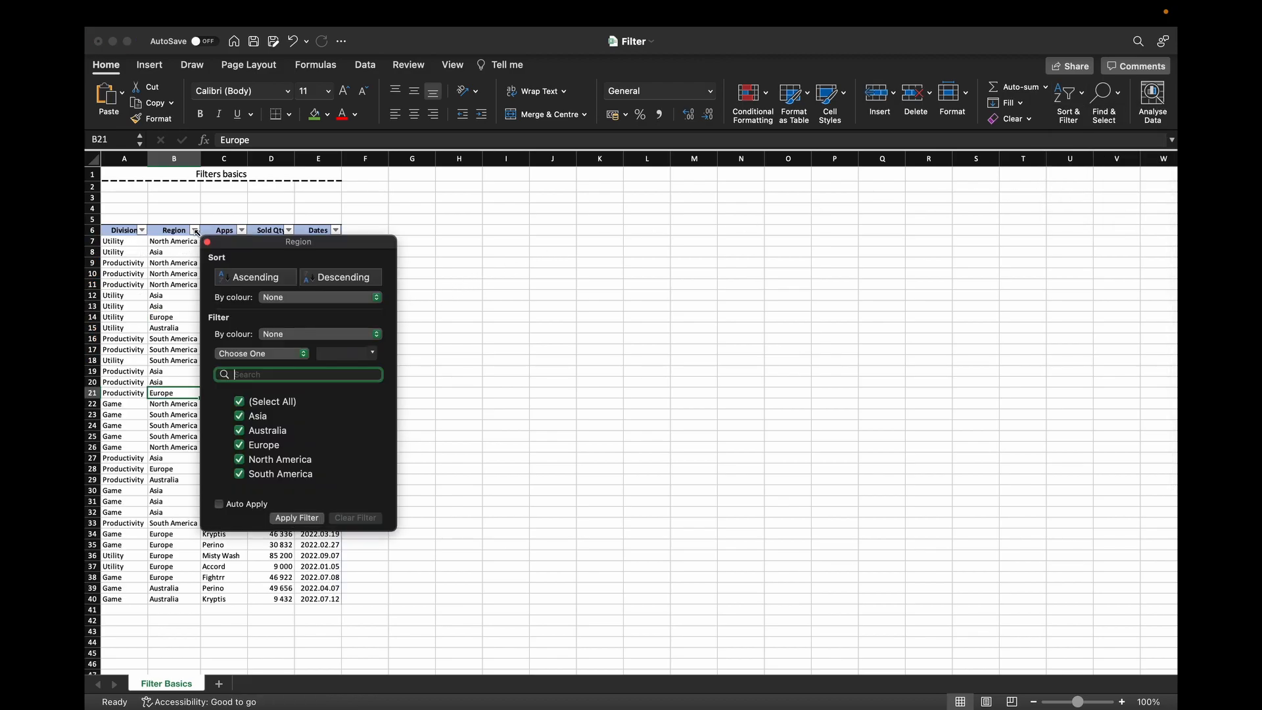
click(240, 401)
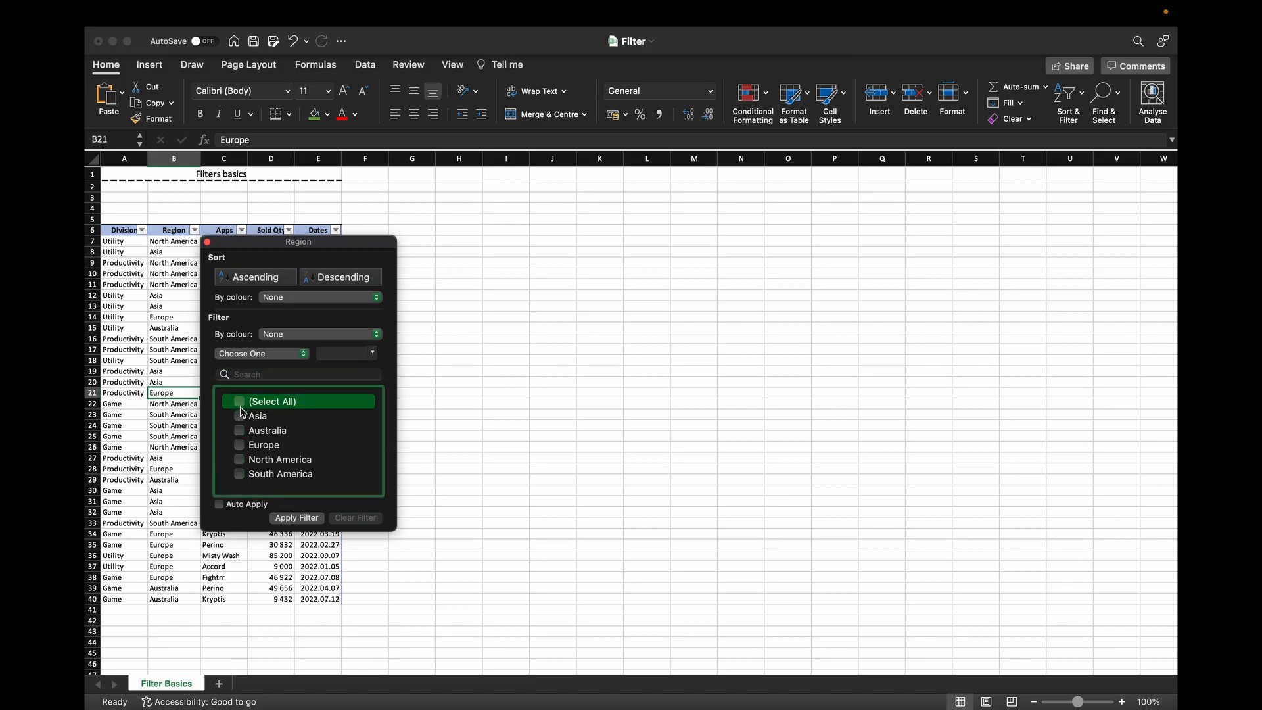
click(242, 445)
click(296, 517)
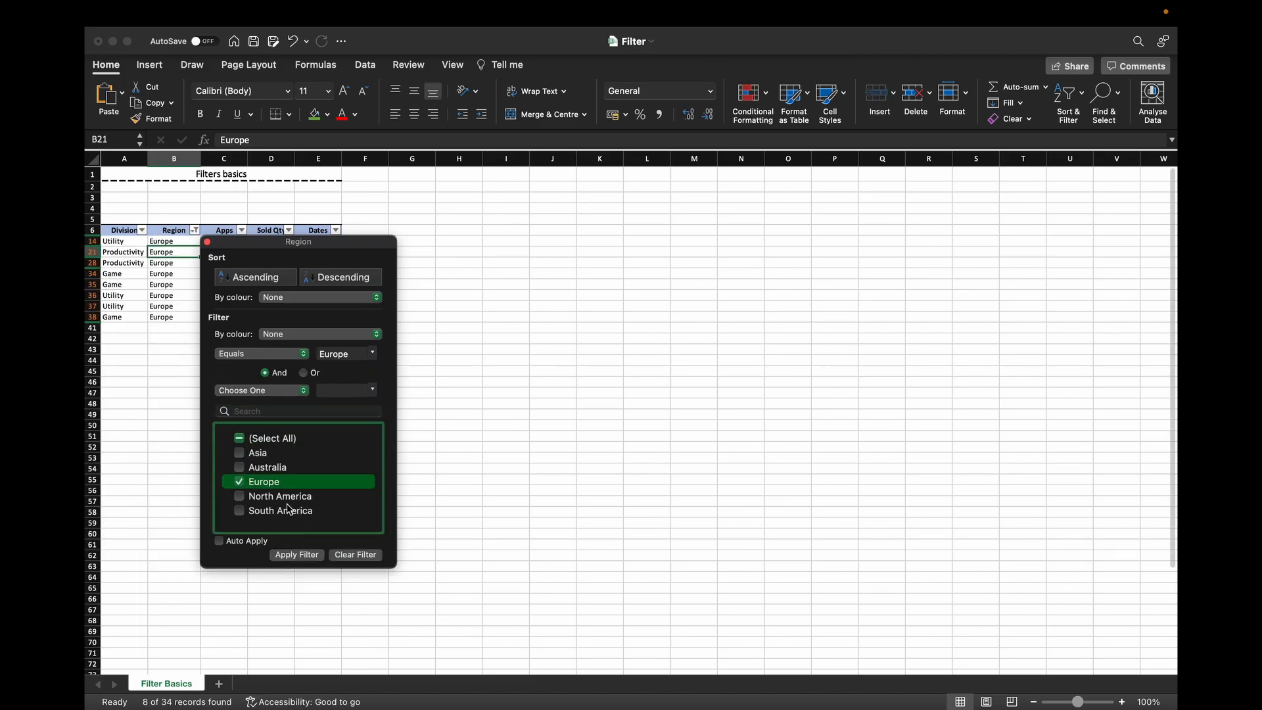
click(165, 255)
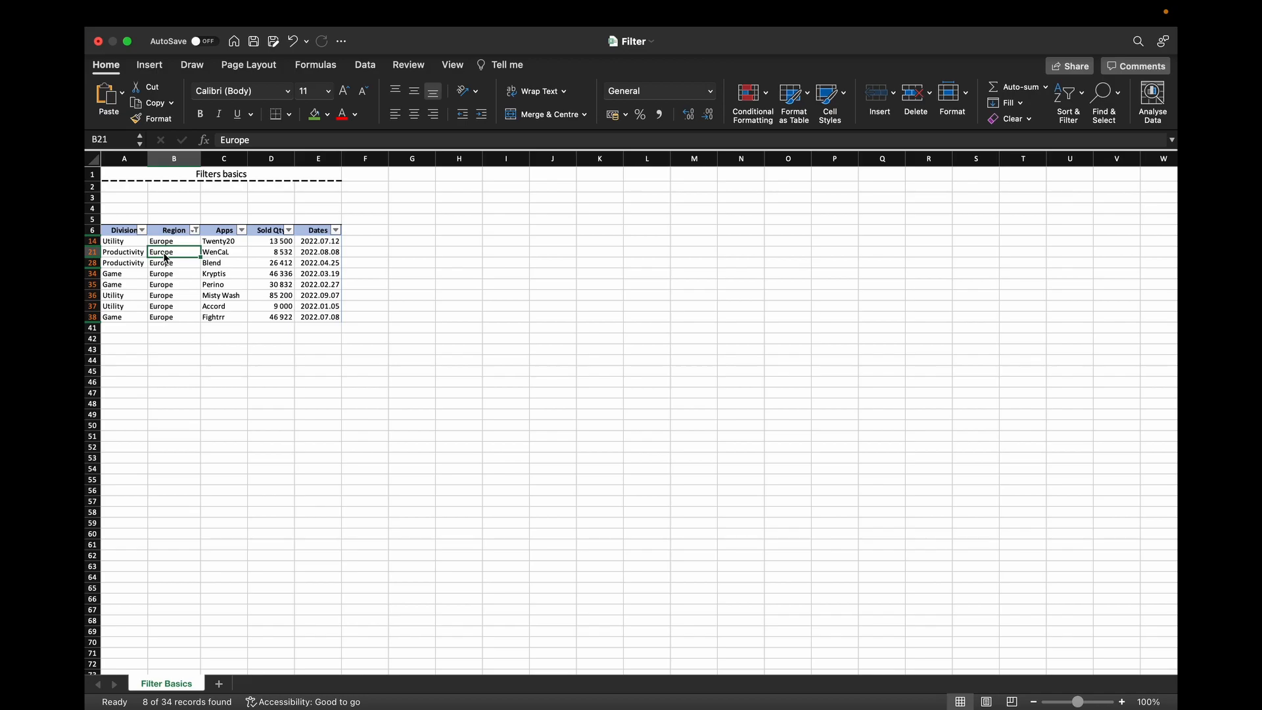
Filter the Apps column by the search text "t", keeping all matching apps selected
click(241, 231)
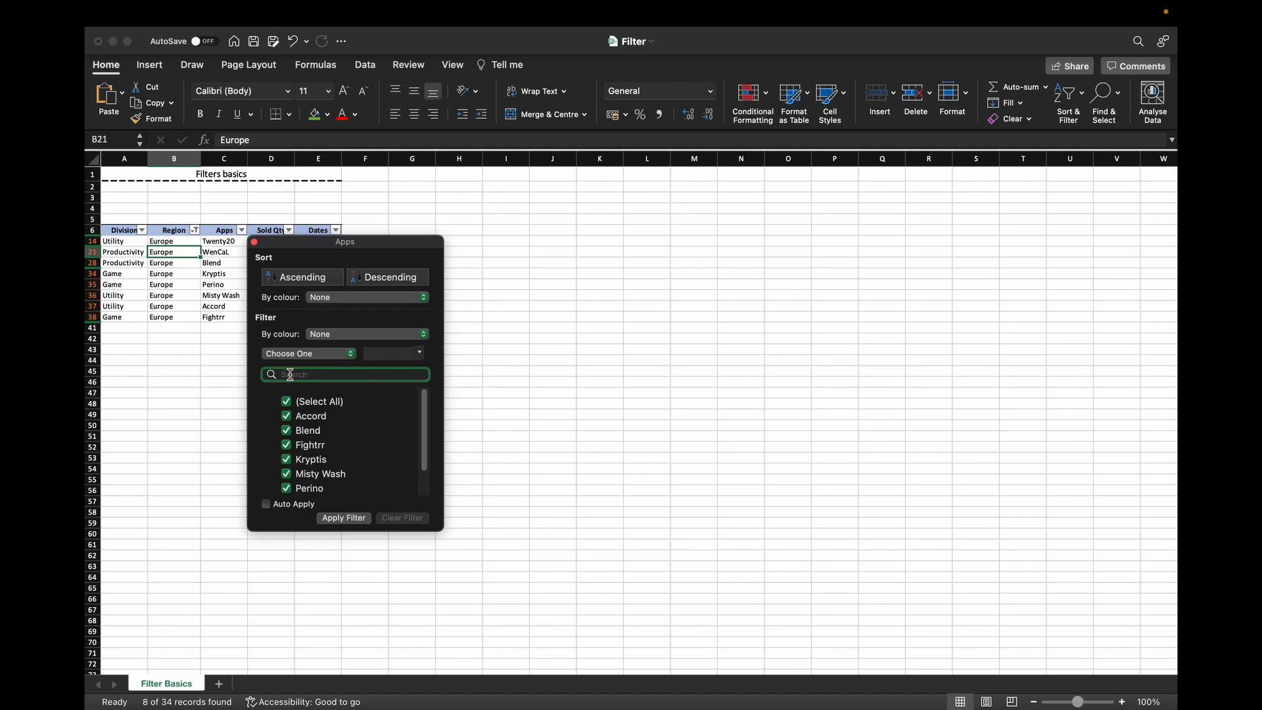
text(t)
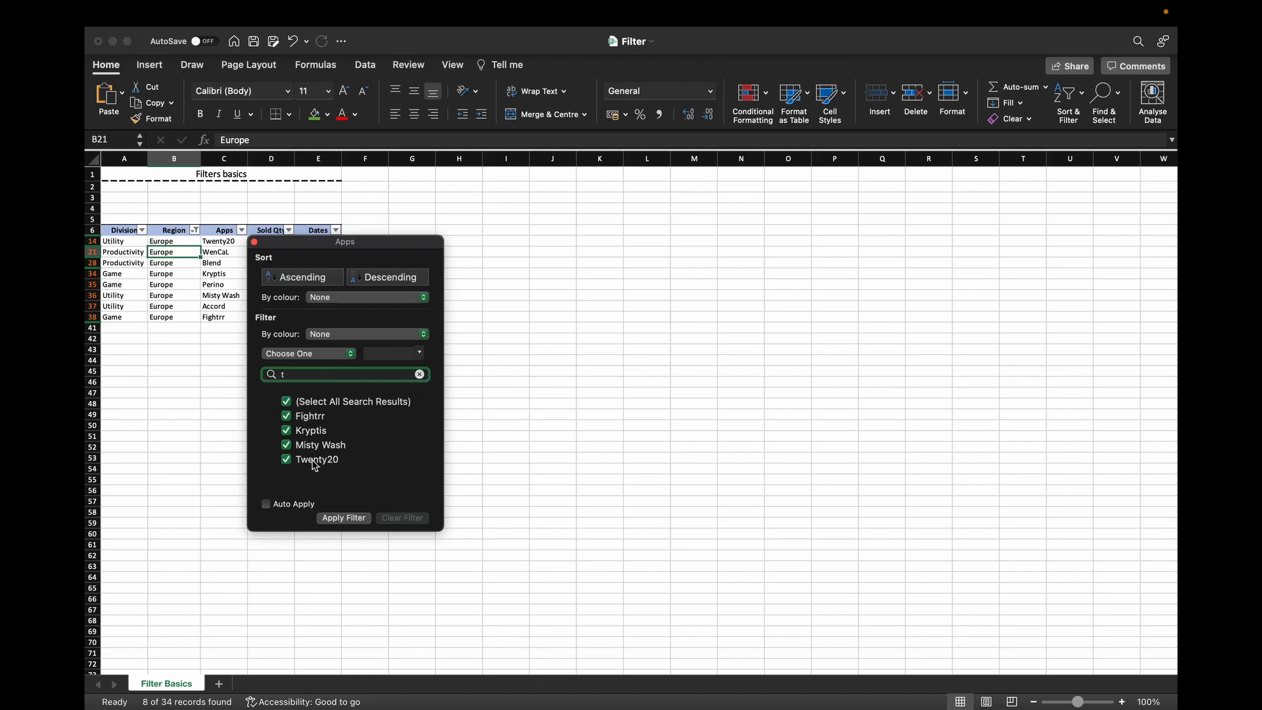
click(342, 519)
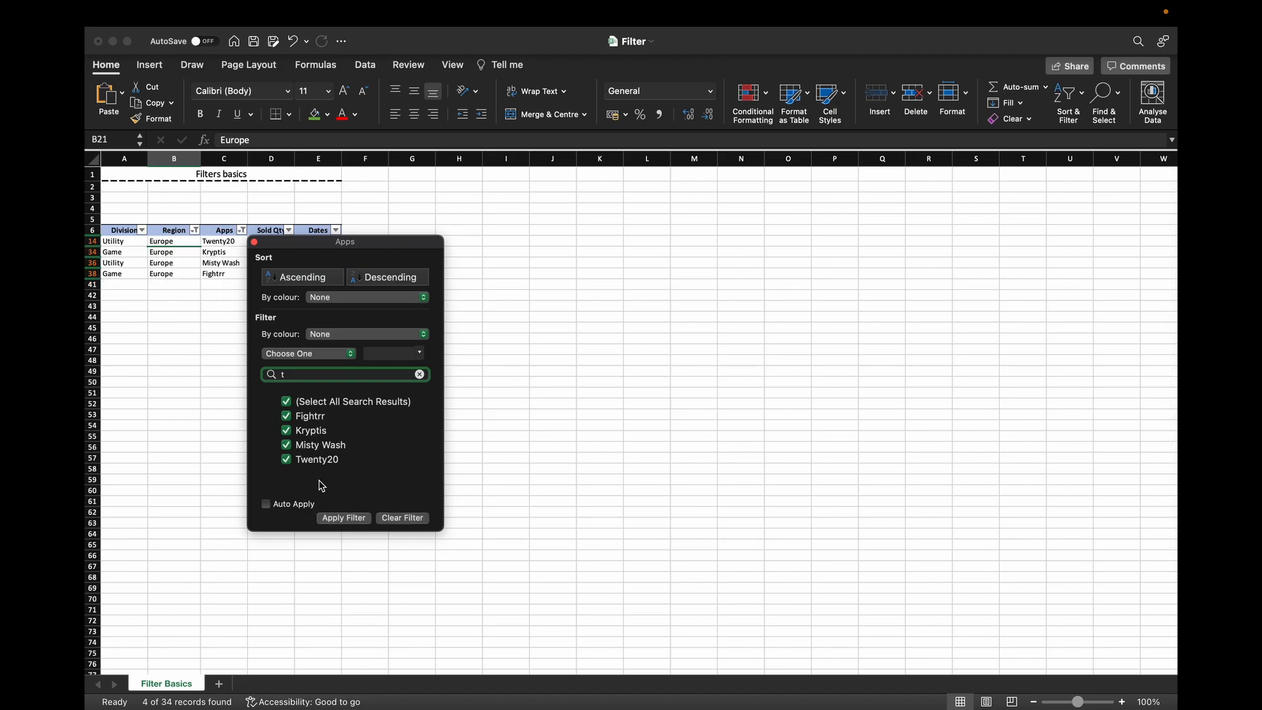
click(254, 242)
click(225, 266)
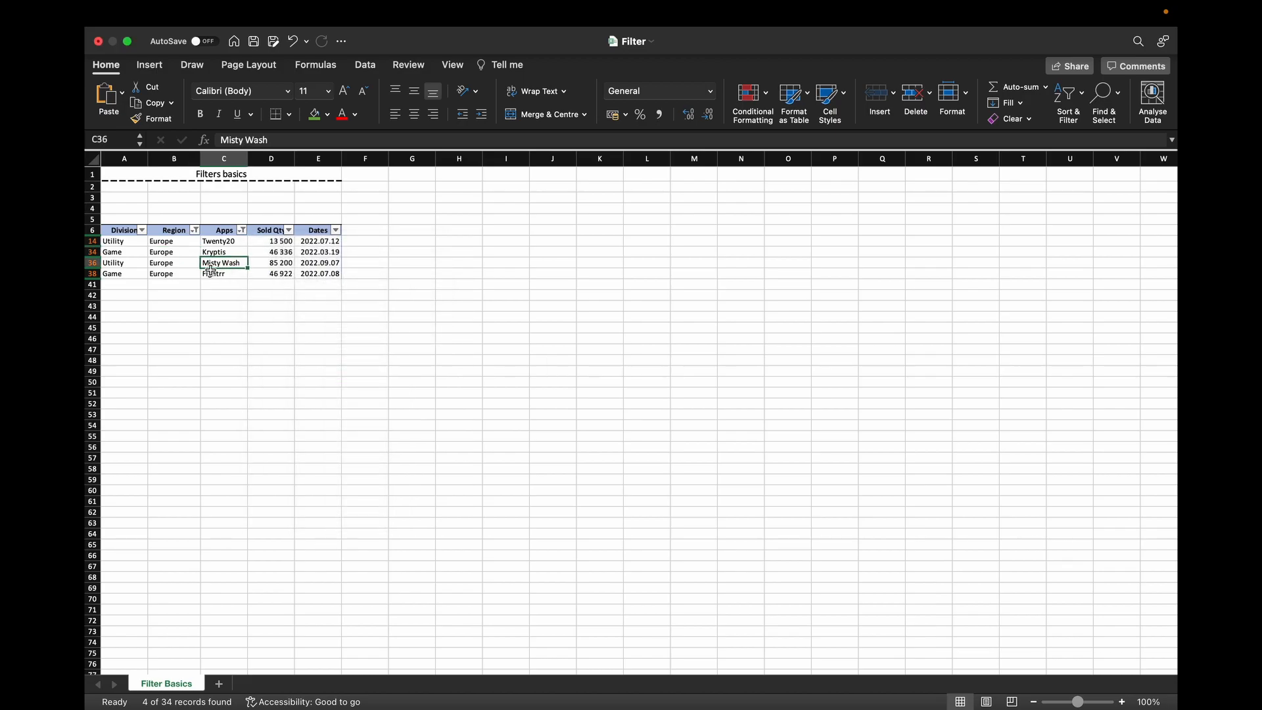
Clear the filter from the Apps column only
click(242, 230)
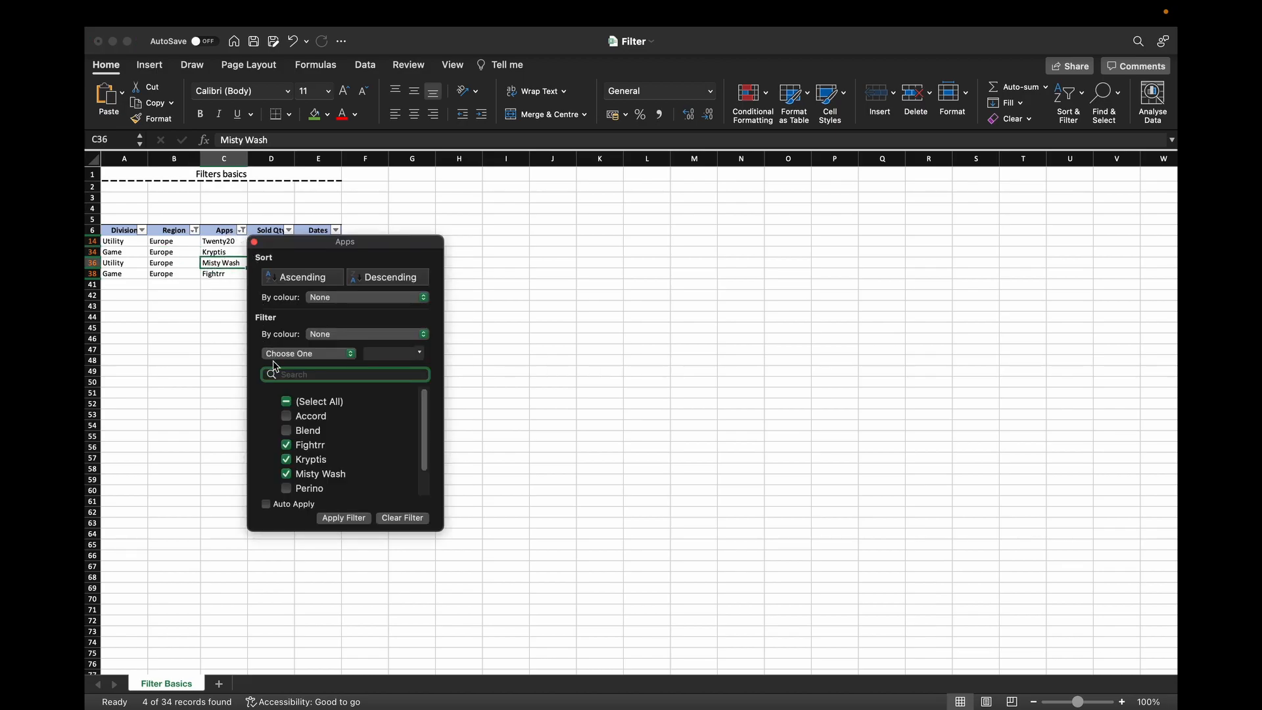
click(417, 520)
click(231, 295)
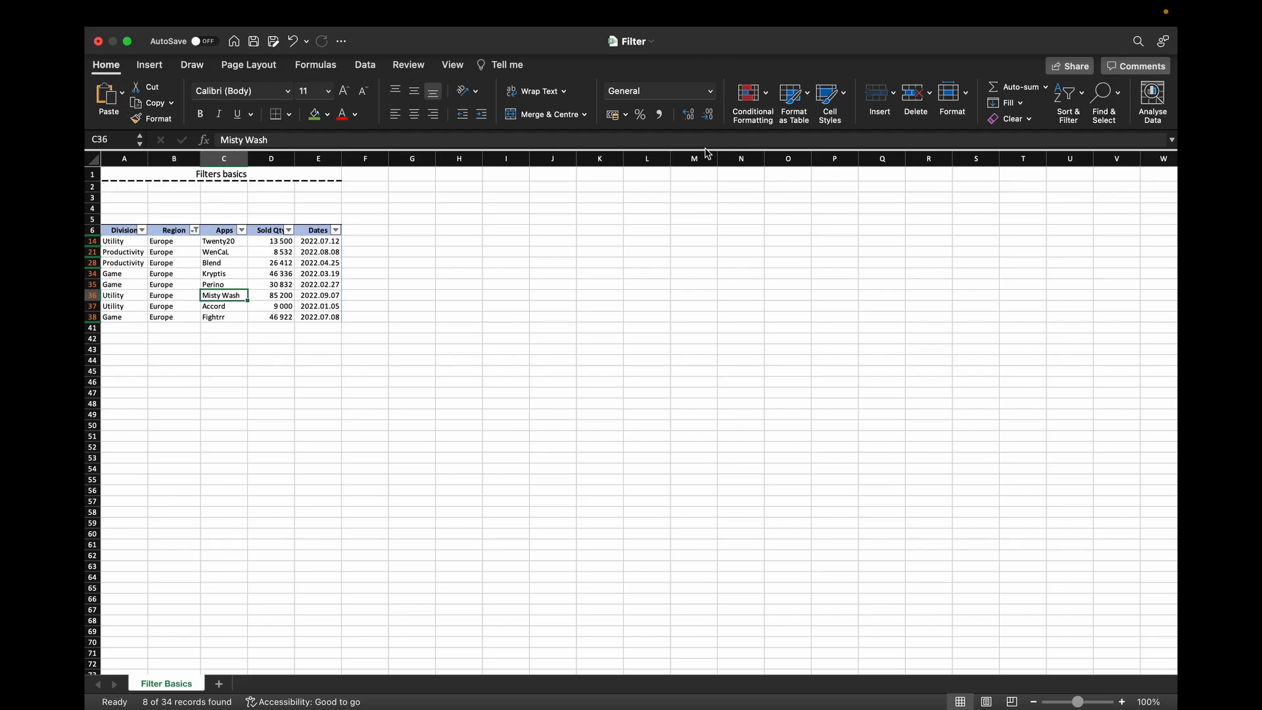
Remove all filtering from the table and turn the header filter buttons back on
click(1069, 107)
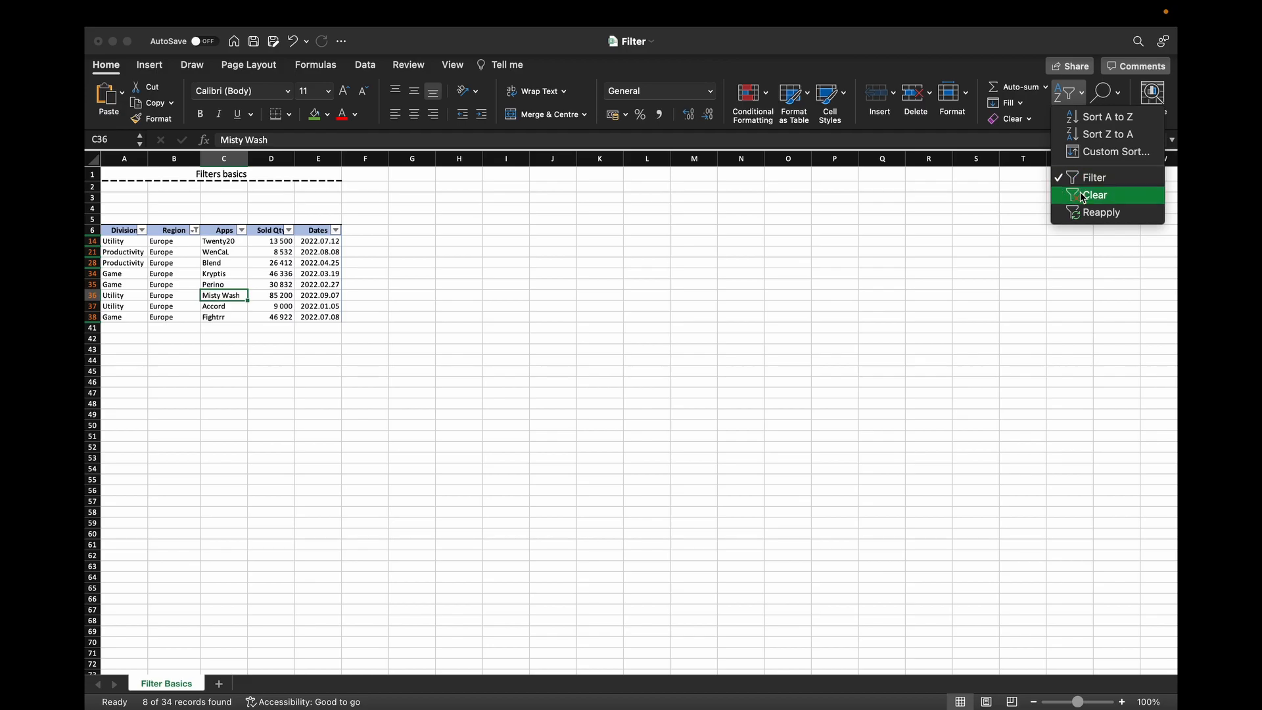
click(228, 280)
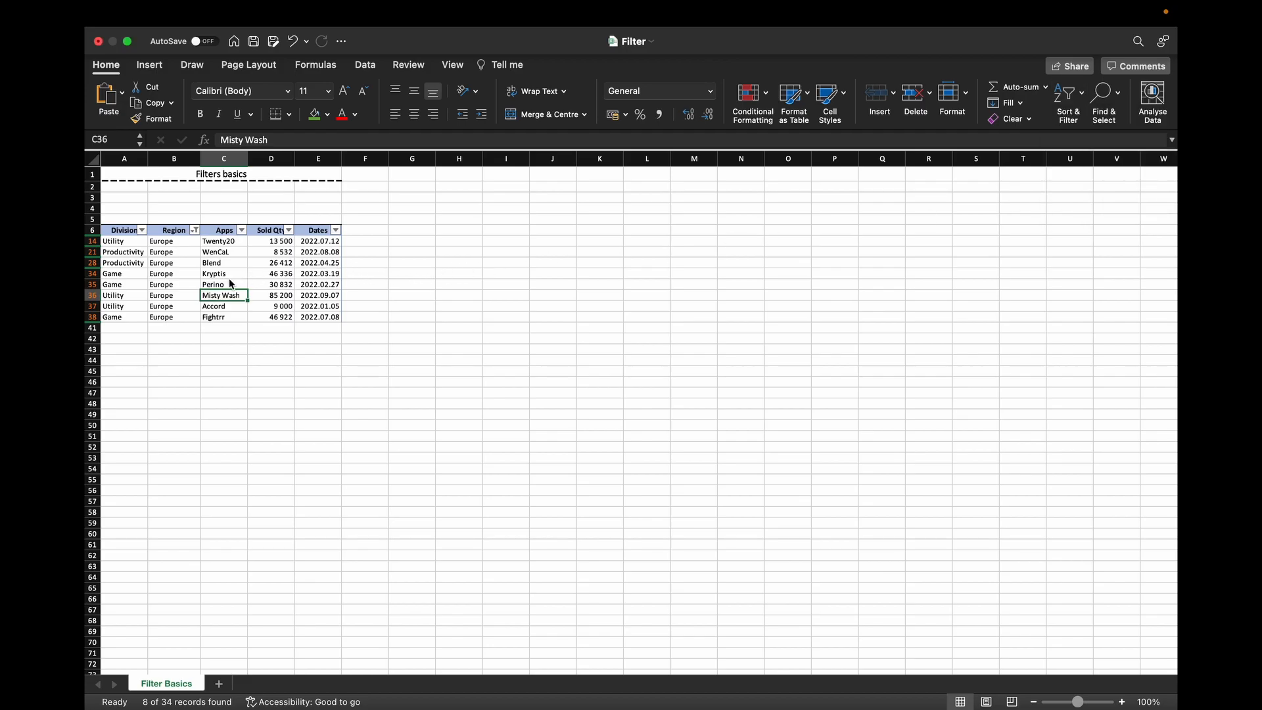
key(ctrl+shift+l)
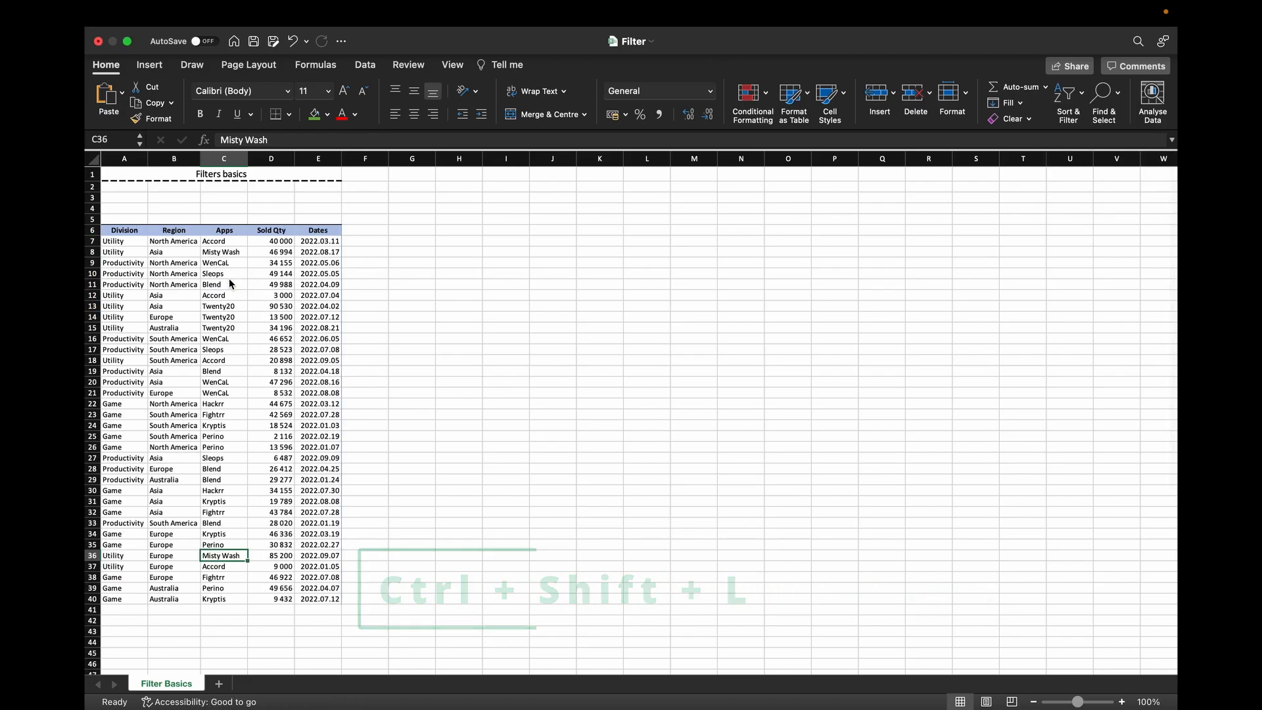
key(ctrl+shift+l)
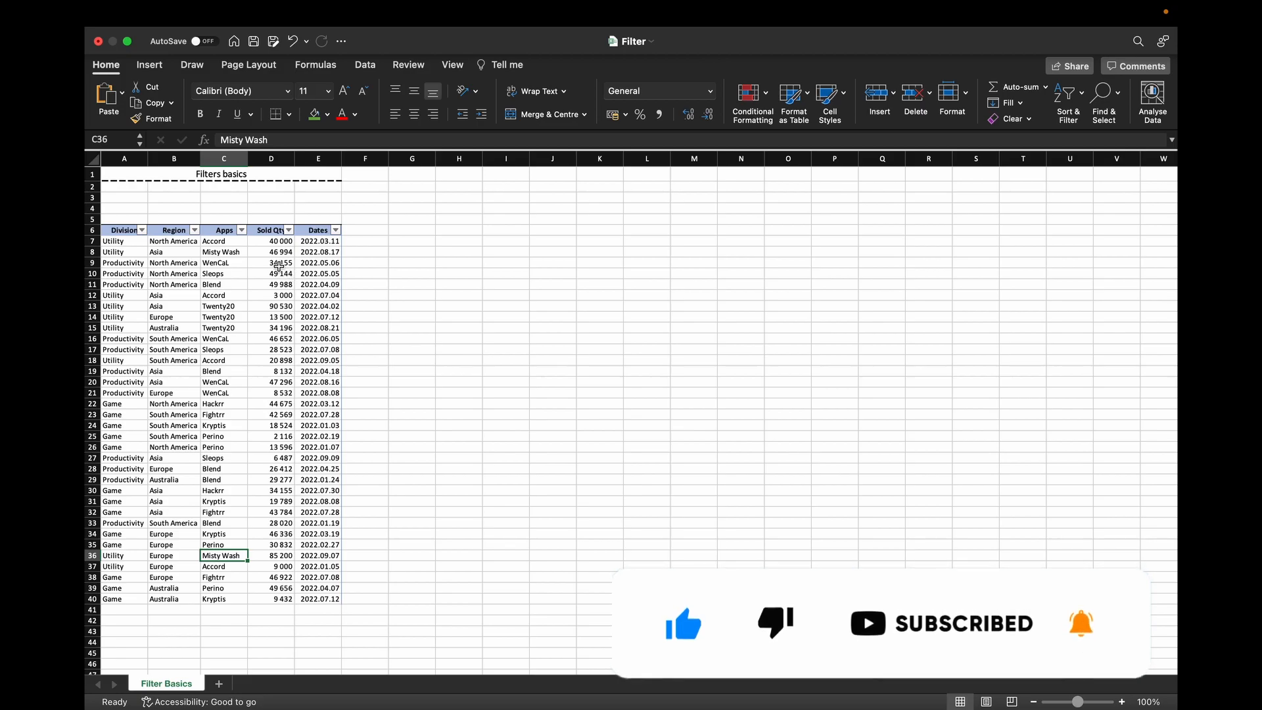
Fill the Sold Qty cells D9, D14, D20 and D25 with yellow
click(271, 263)
super+click(271, 317)
super+click(270, 382)
super+click(279, 436)
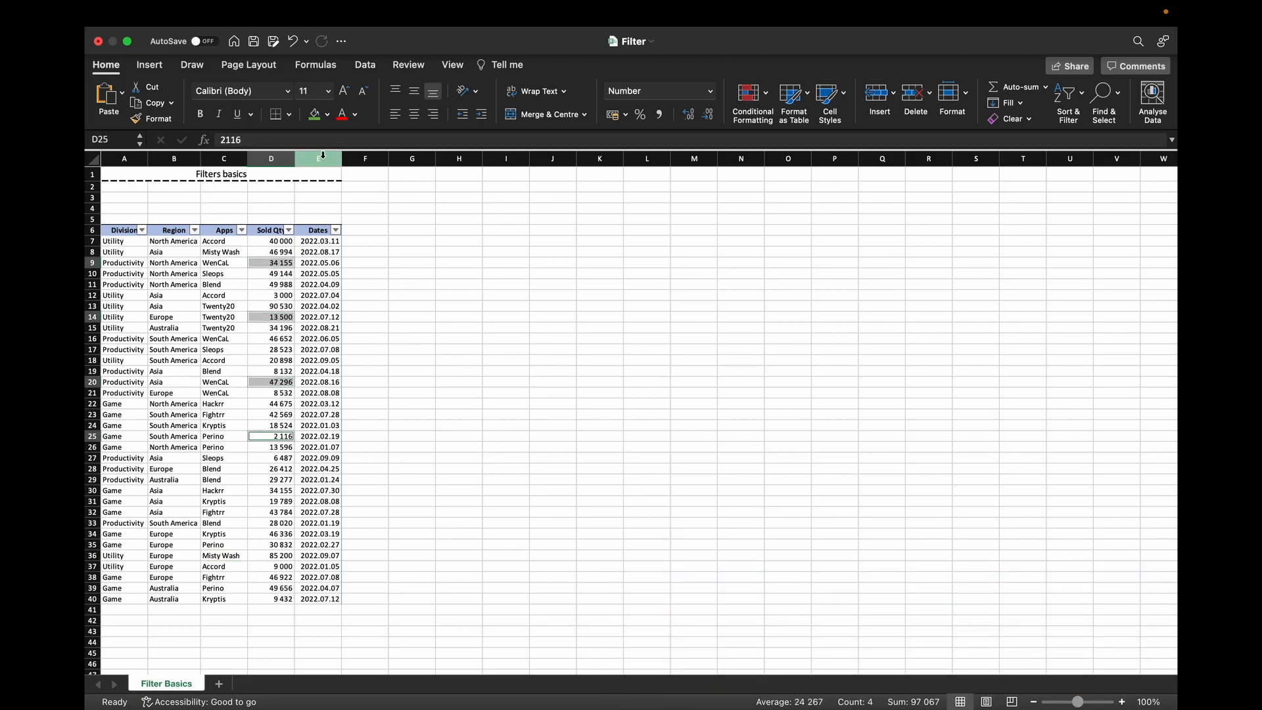
click(327, 115)
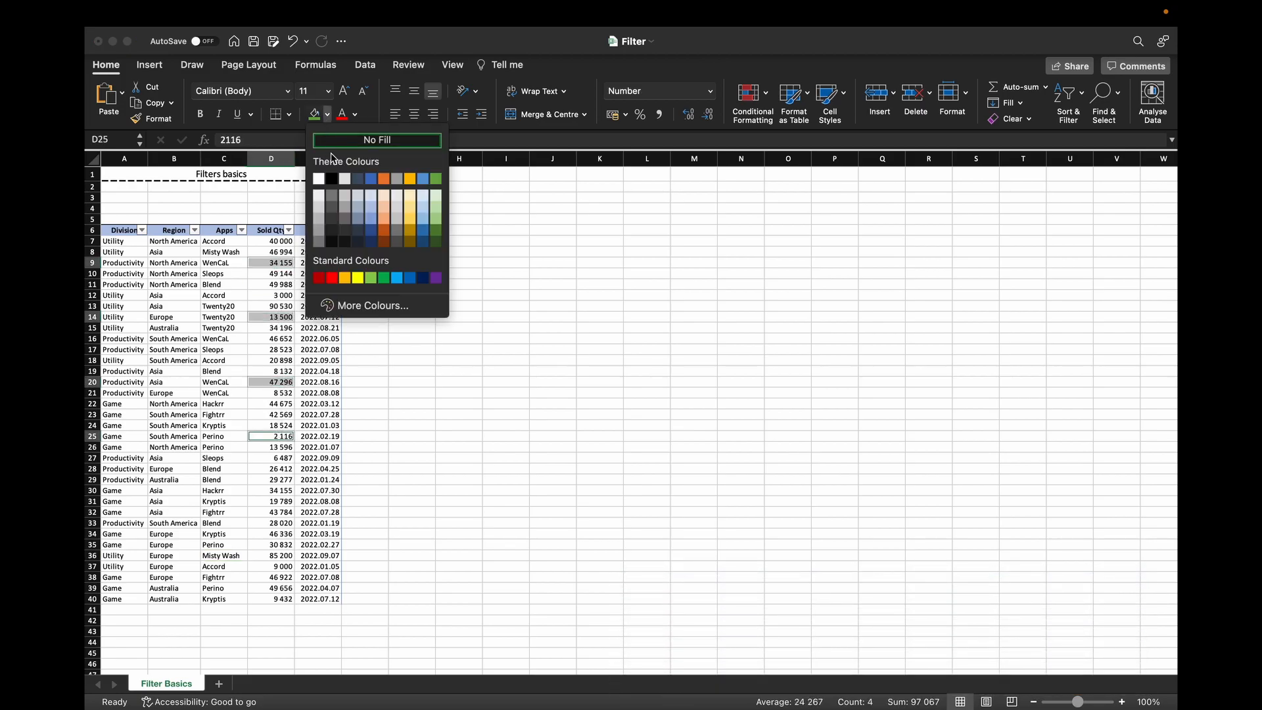
click(358, 277)
Fill the Sold Qty cells D12, D16, D21 and D29 with green
click(271, 295)
super+click(271, 339)
super+click(271, 392)
super+click(273, 480)
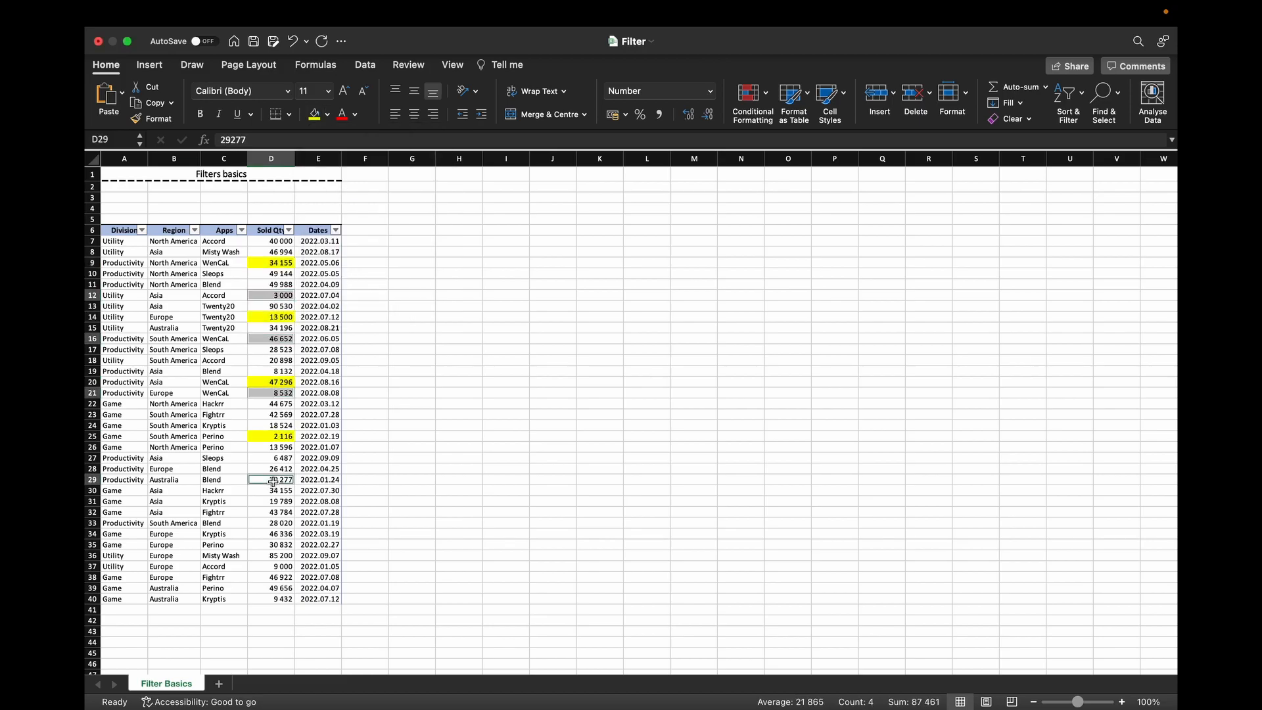
click(327, 115)
click(440, 195)
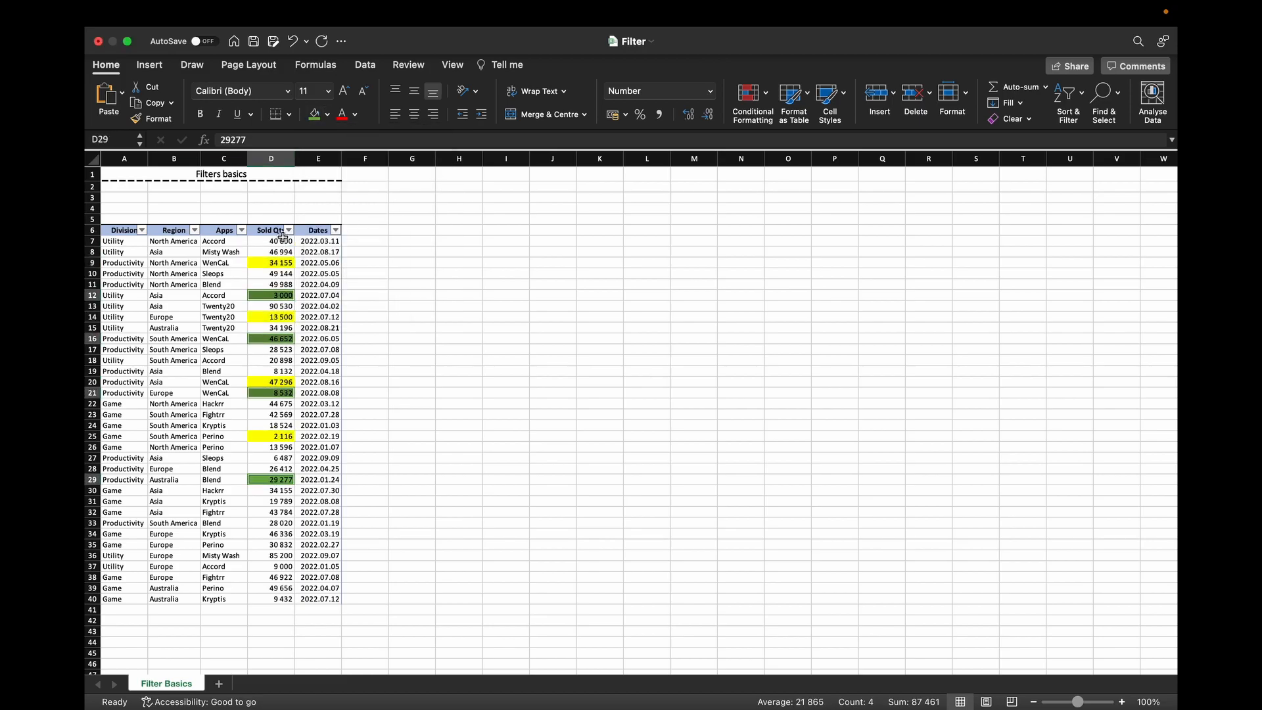
Filter the Sold Qty column by cell colour to show only the green cells
click(279, 251)
click(290, 230)
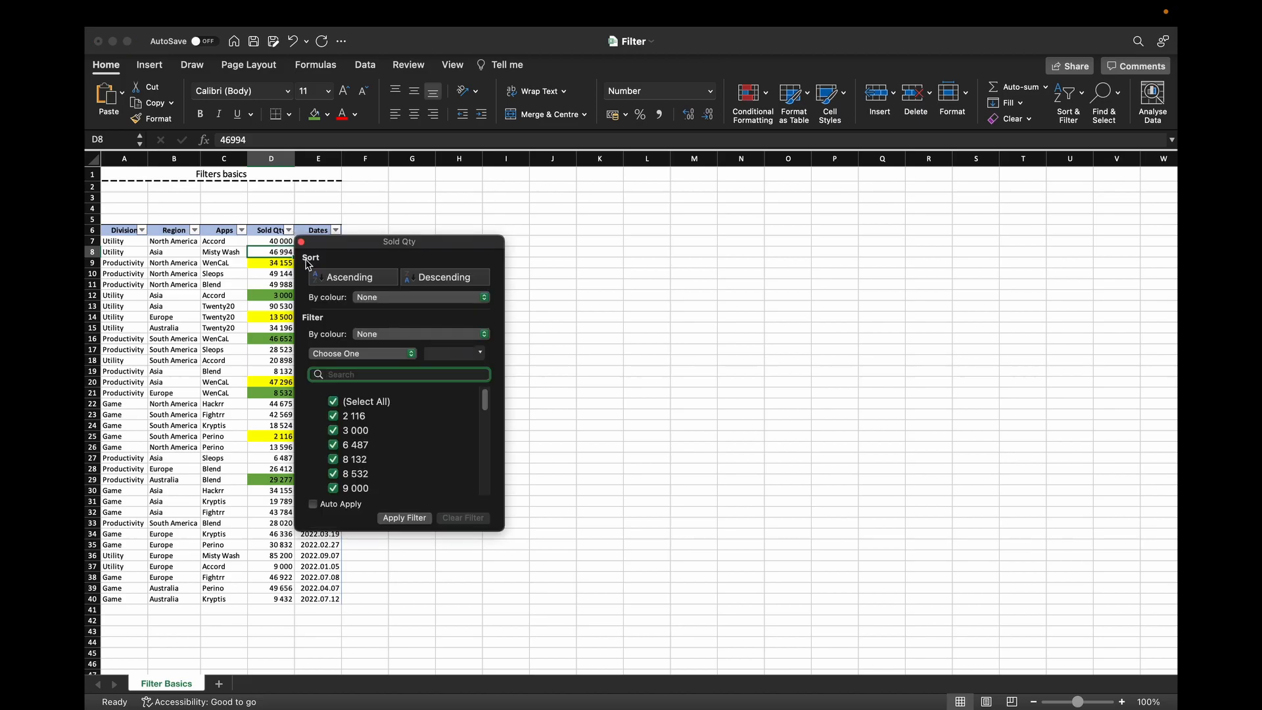
click(363, 333)
mouse_move(406, 351)
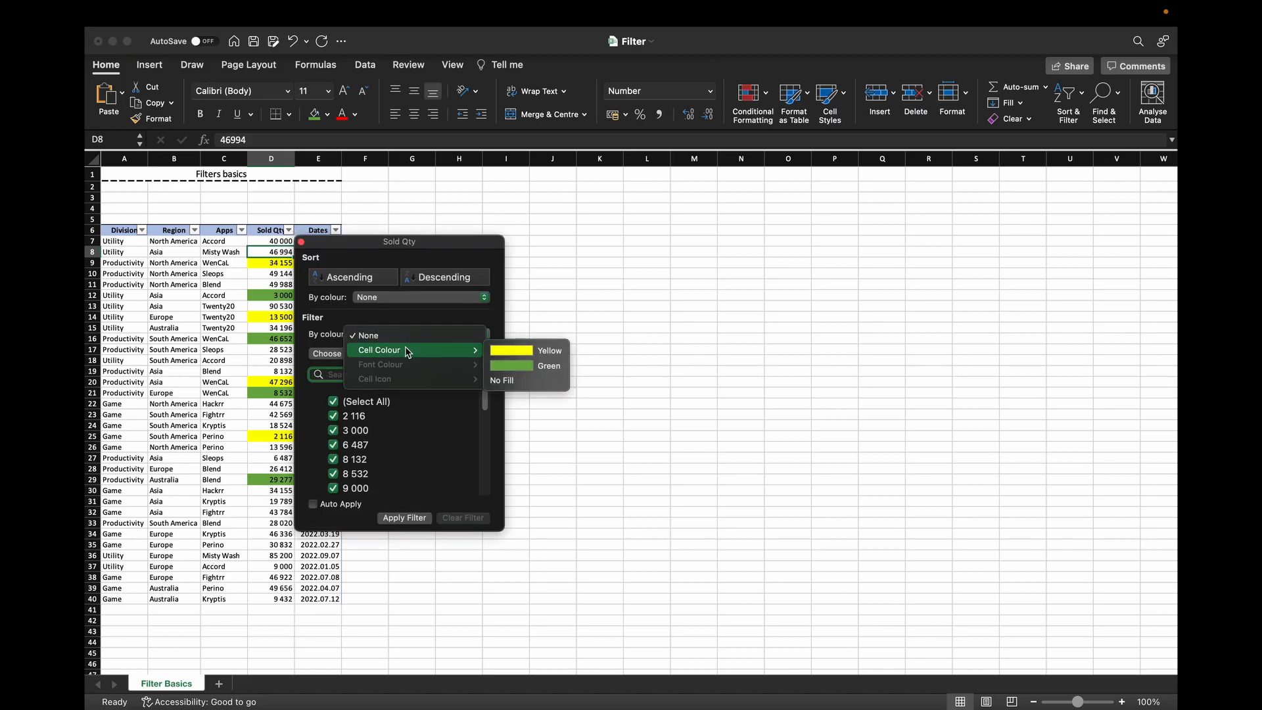
click(521, 366)
click(401, 517)
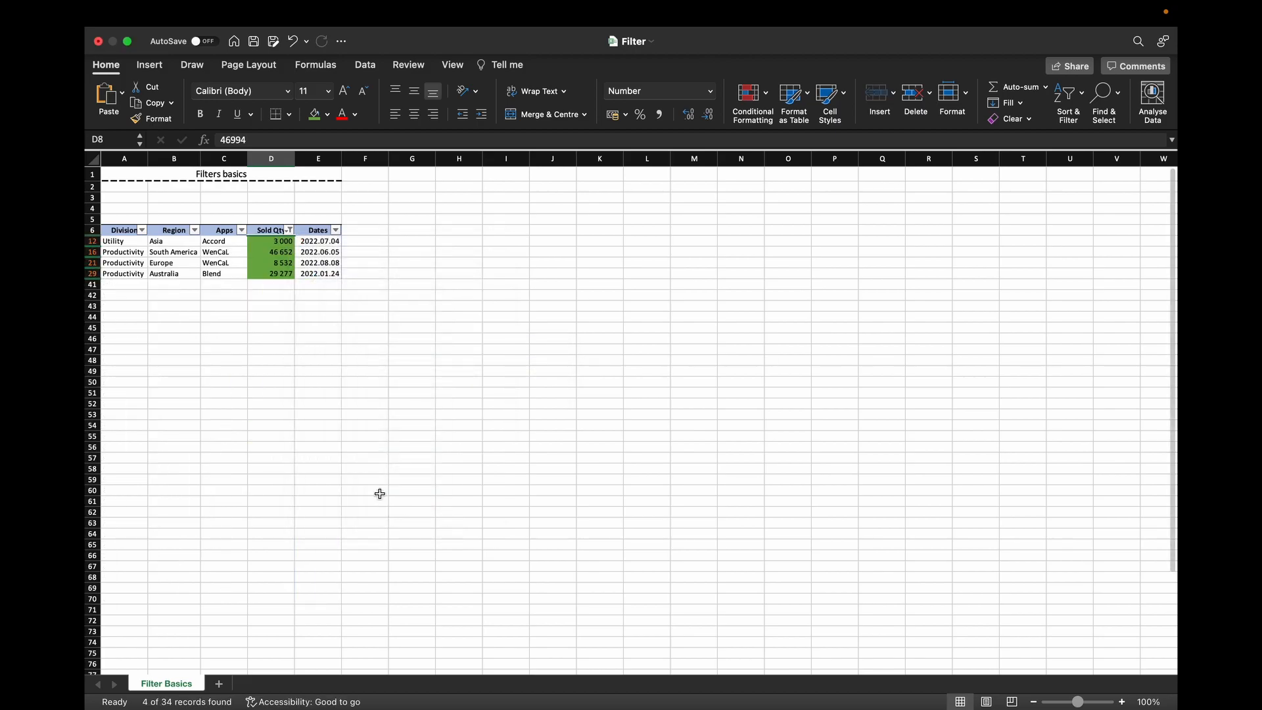
Copy the whole filtered table with its headers and paste it below, starting at cell B47
click(321, 383)
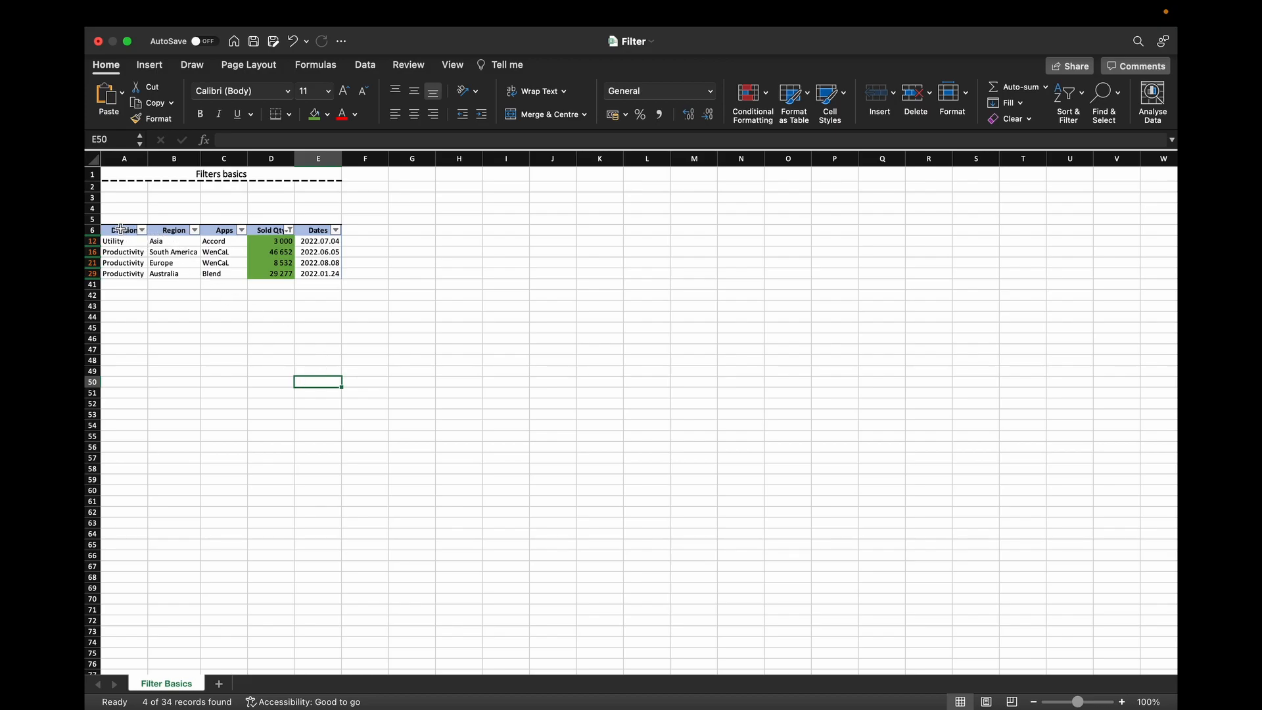
click(195, 256)
key(super+a)
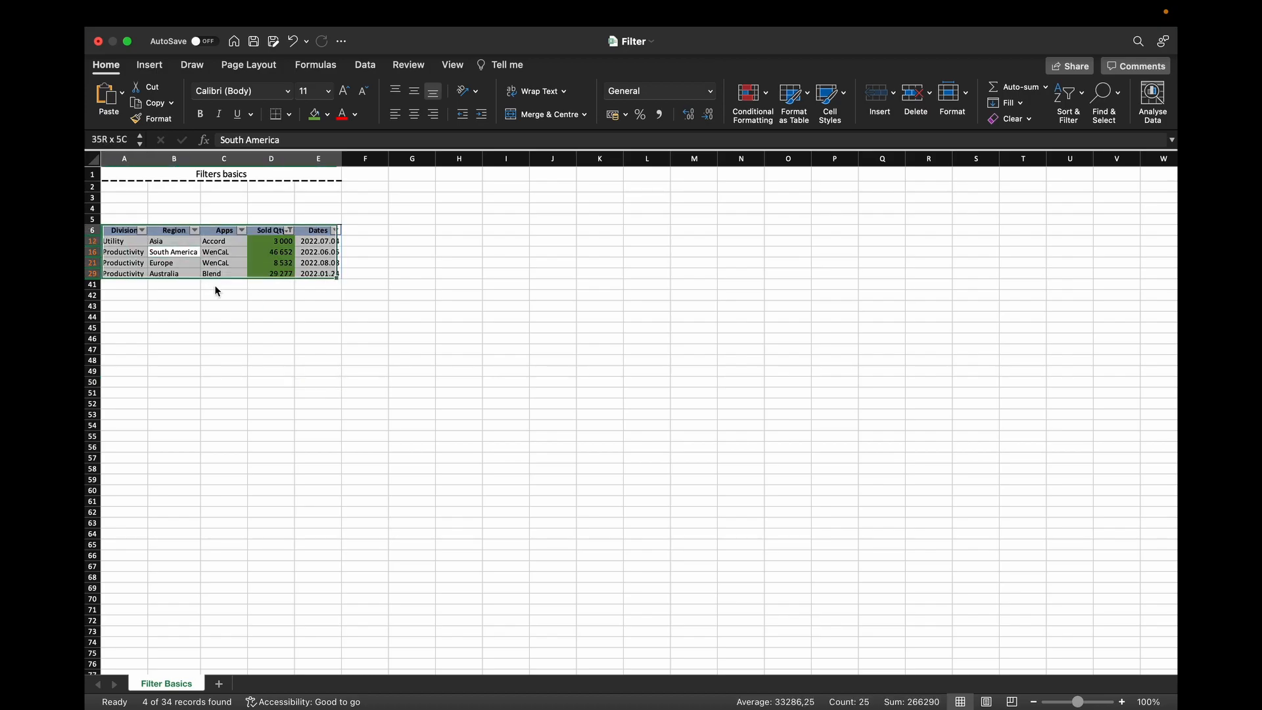
key(super+c)
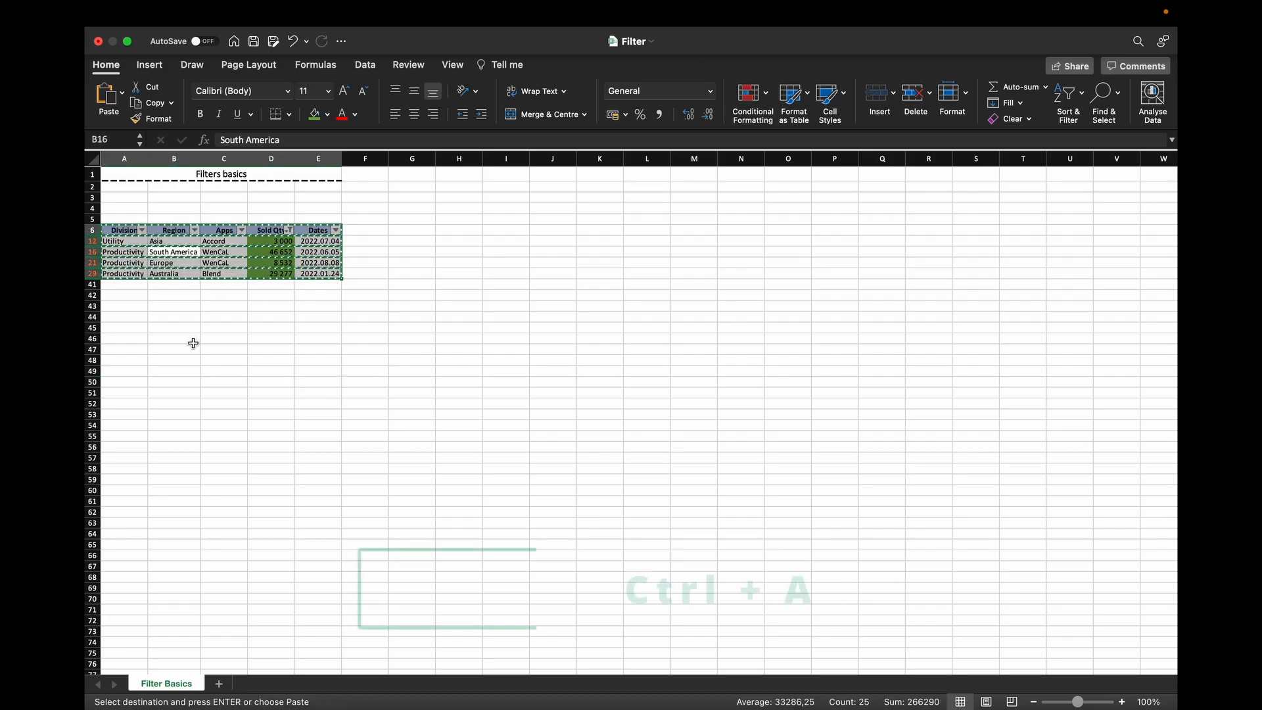
click(188, 349)
key(super+v)
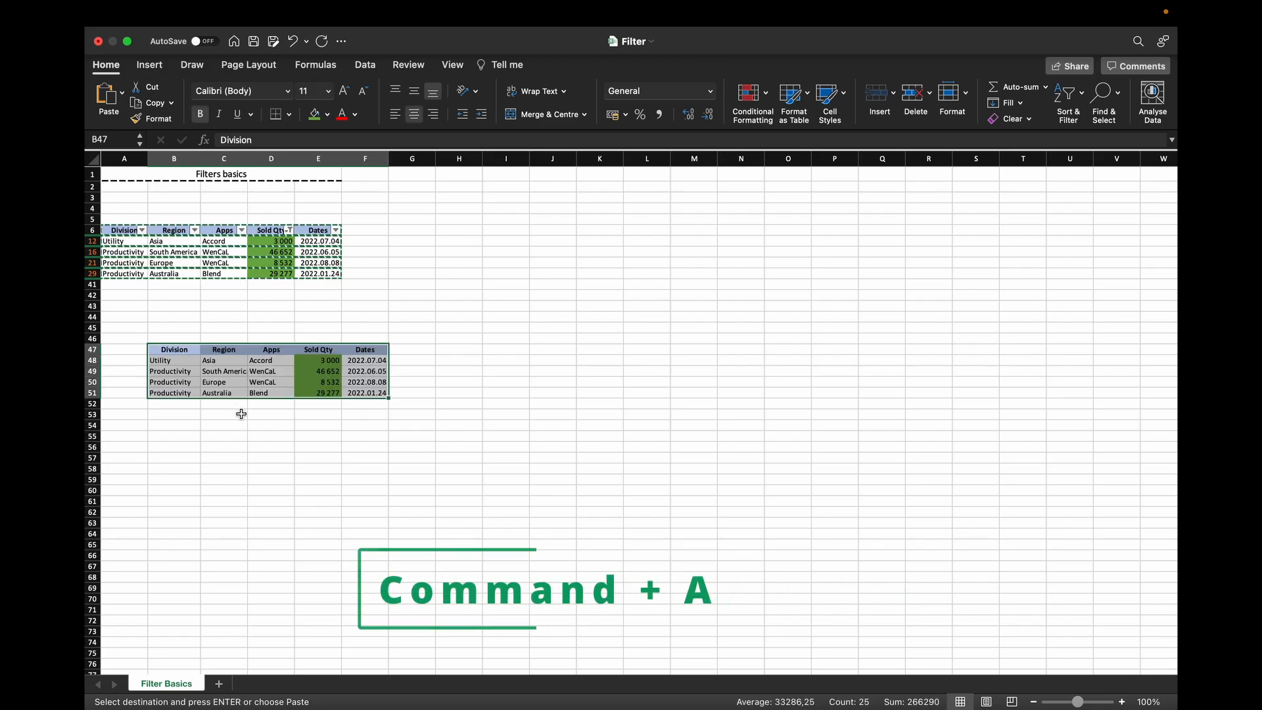
click(274, 426)
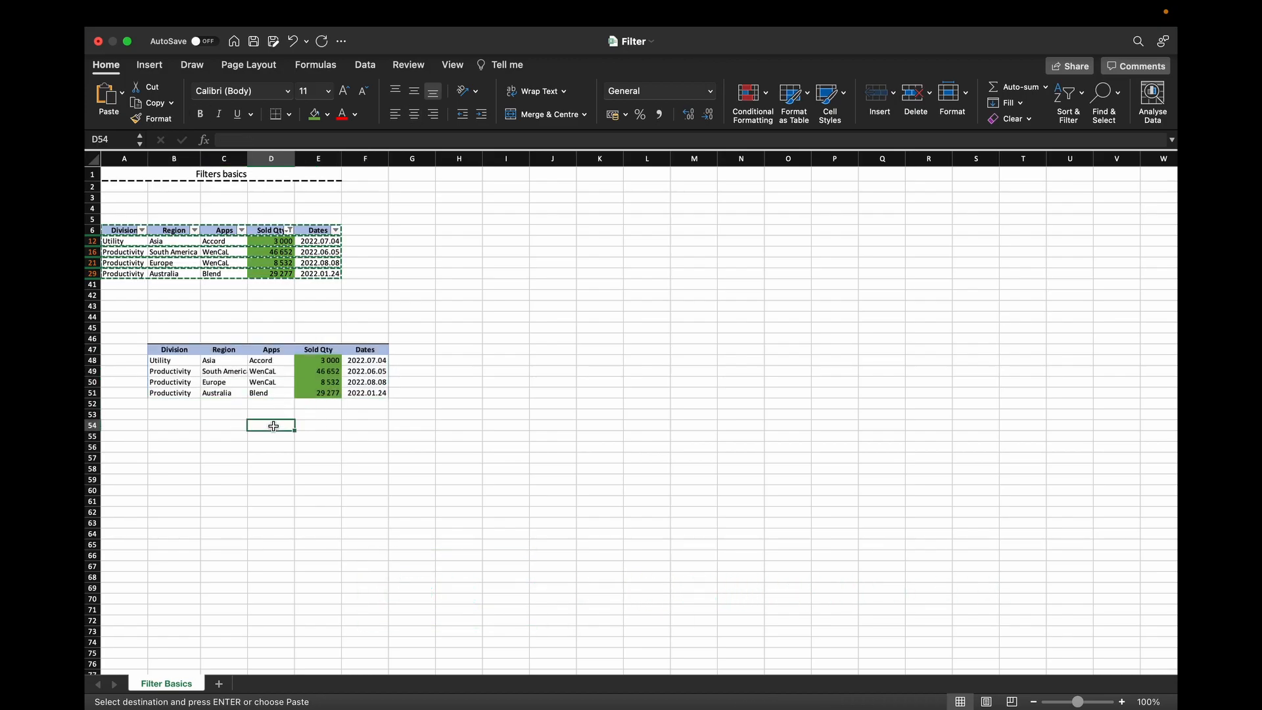
Clear all contents and formatting from the pasted table copy starting at B47
click(248, 371)
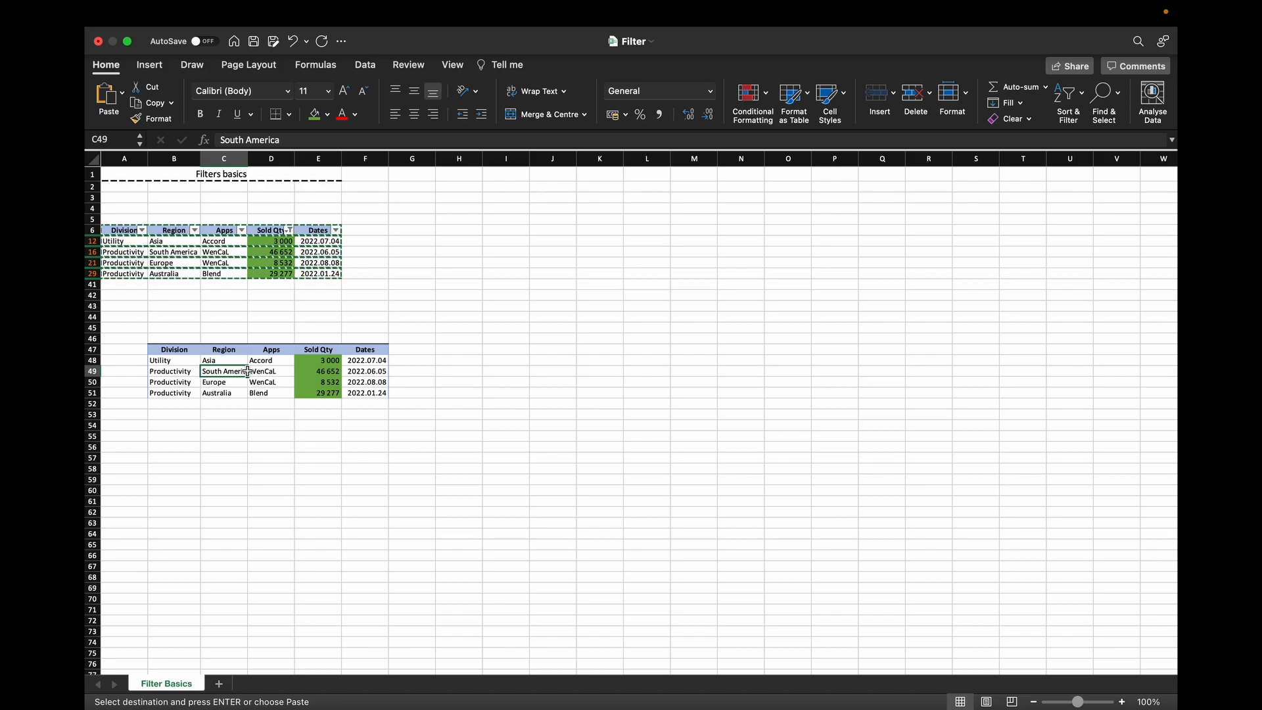
key(super+a)
click(1012, 119)
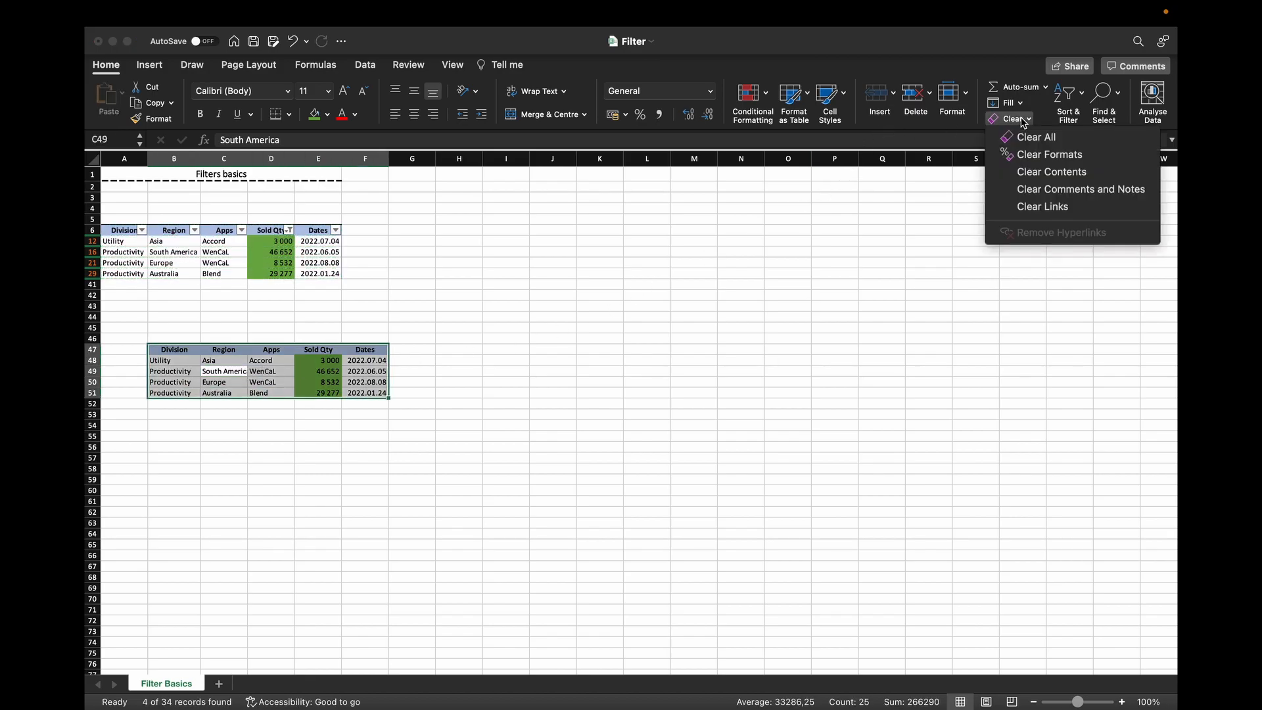
click(1025, 135)
Reset the Sold Qty colour filter by switching the table's filtering off and on again
click(226, 306)
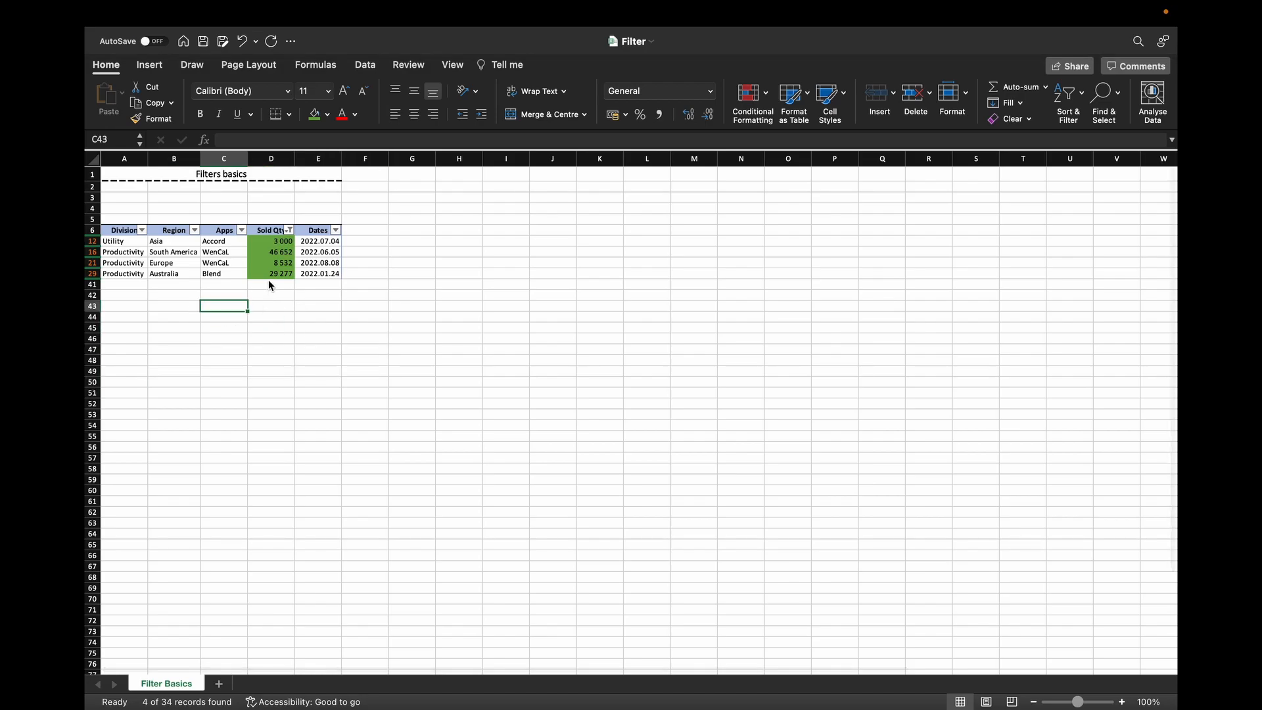
click(262, 254)
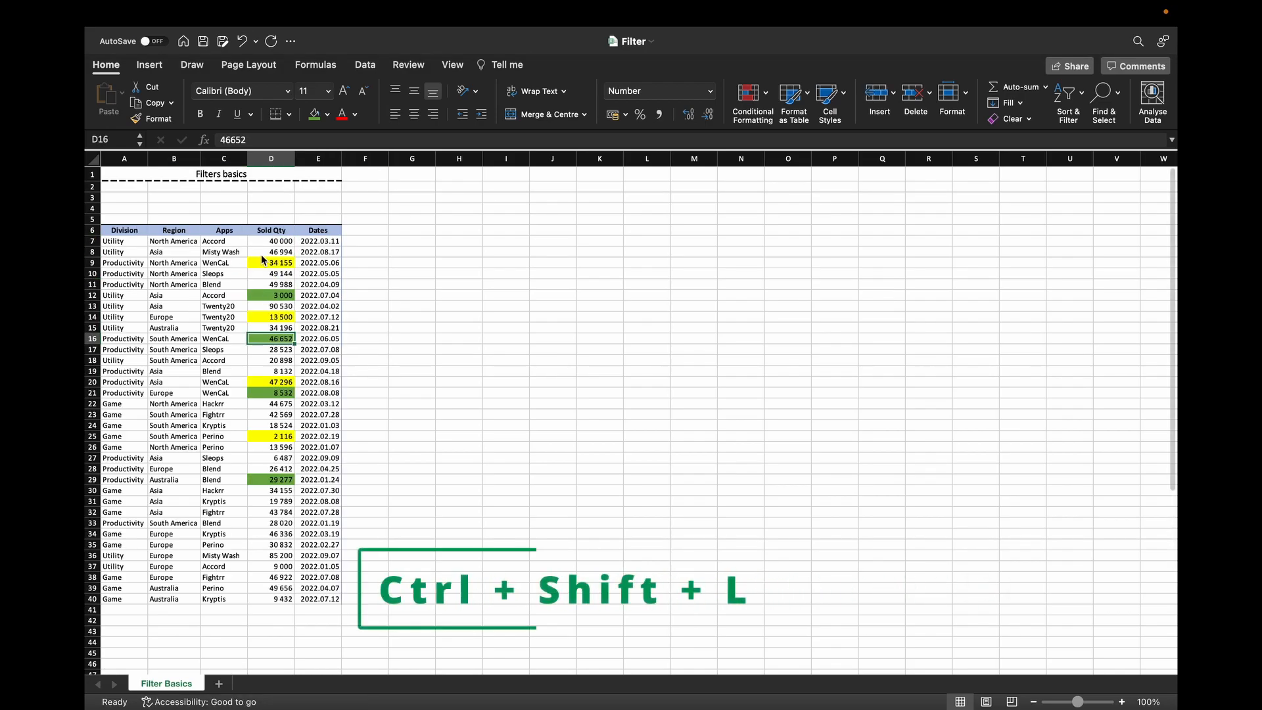
key(ctrl+shift+l)
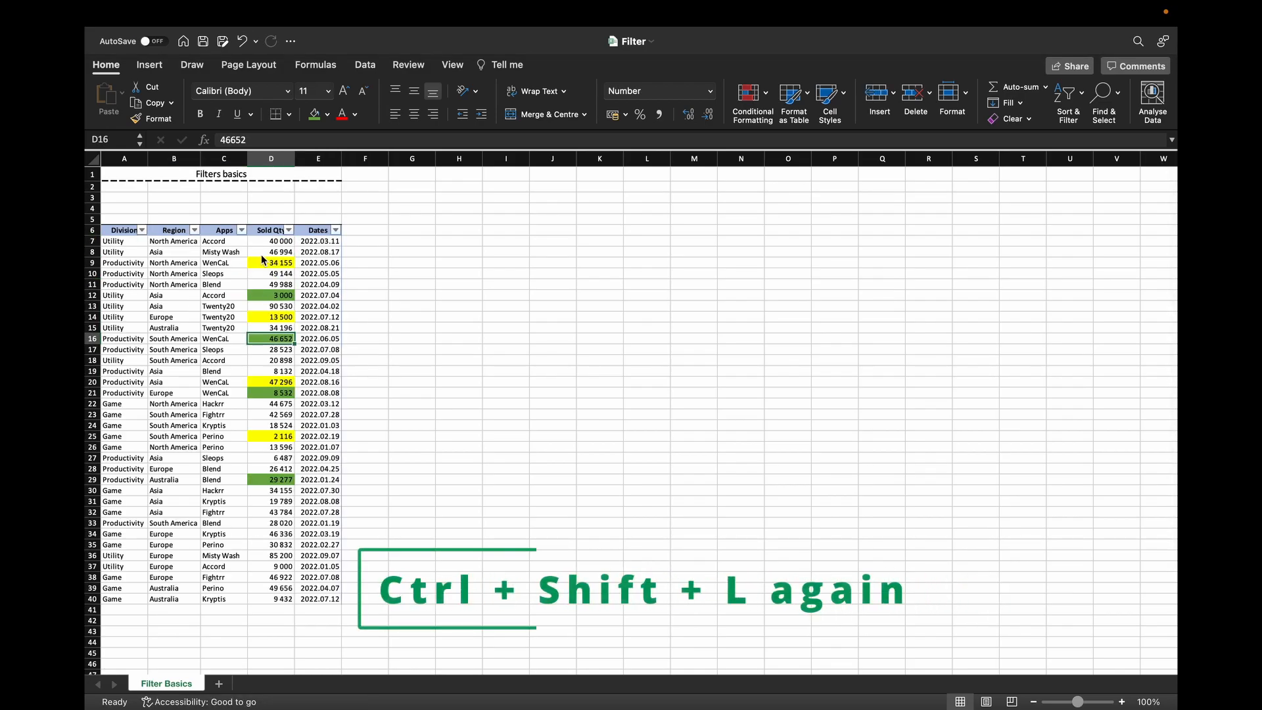
Filter the Dates column to show only dates in the Last Quarter
click(337, 231)
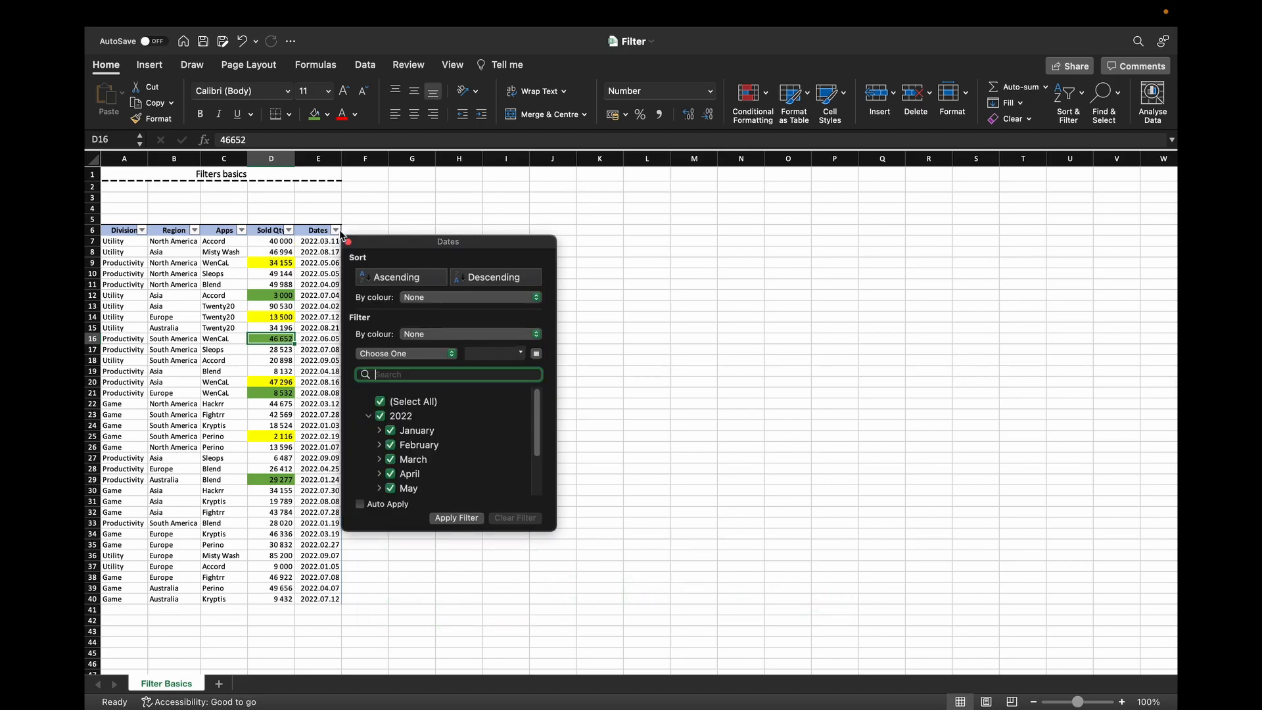
click(387, 354)
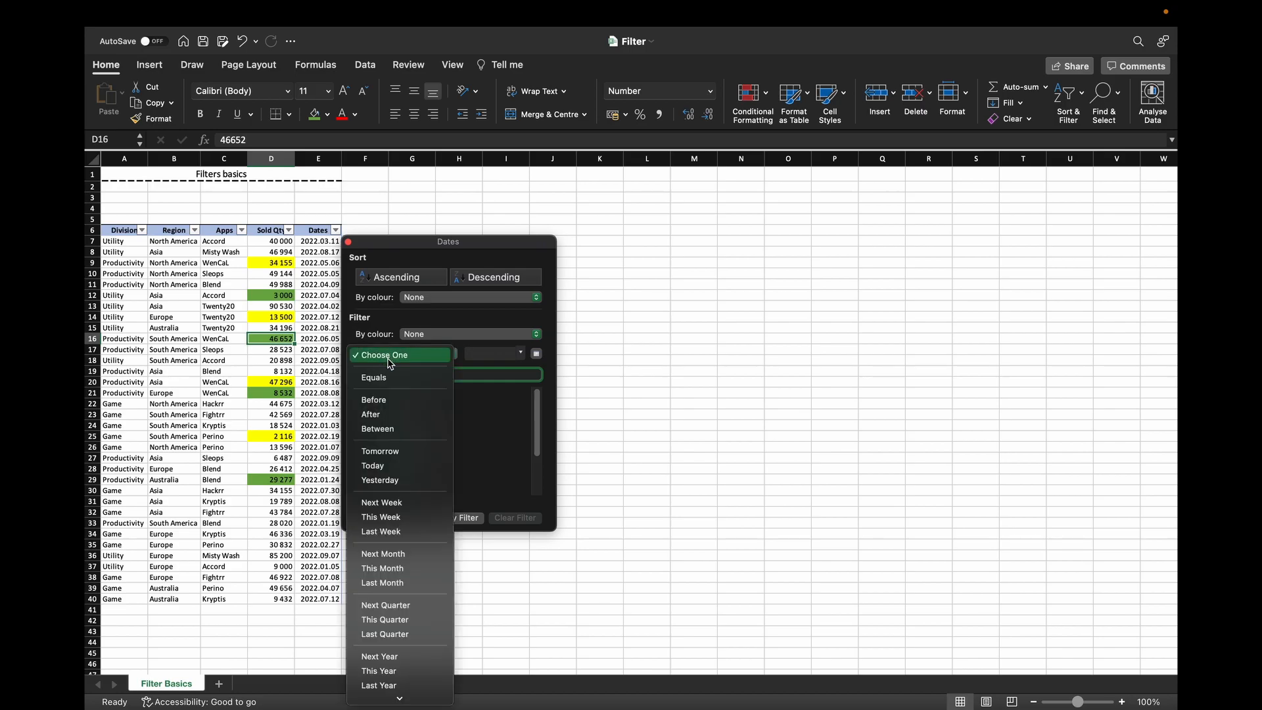
click(387, 634)
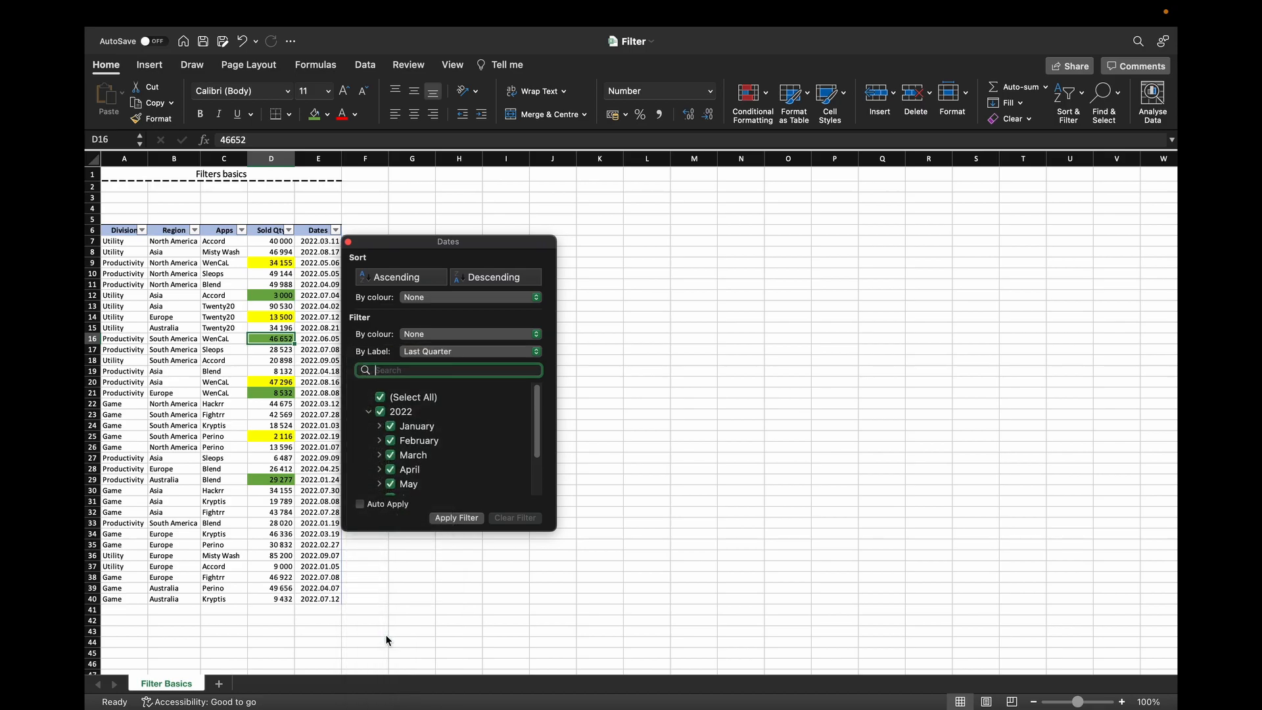
click(453, 520)
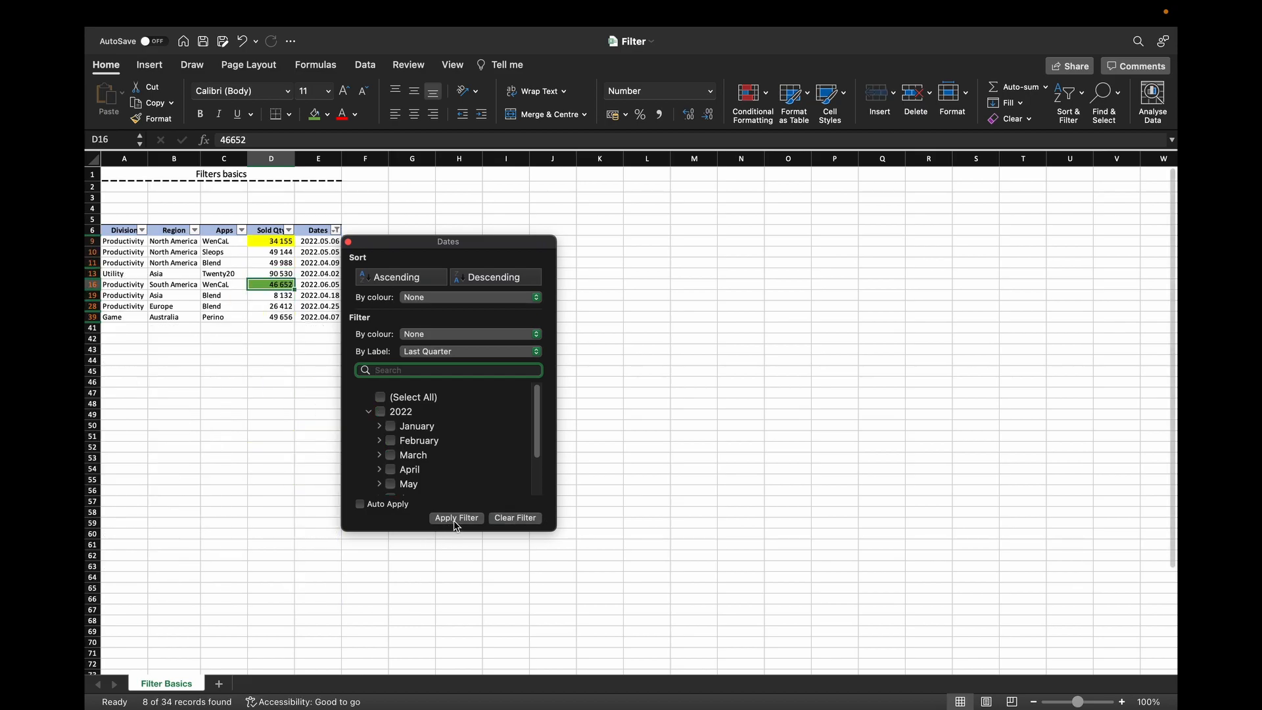
click(303, 431)
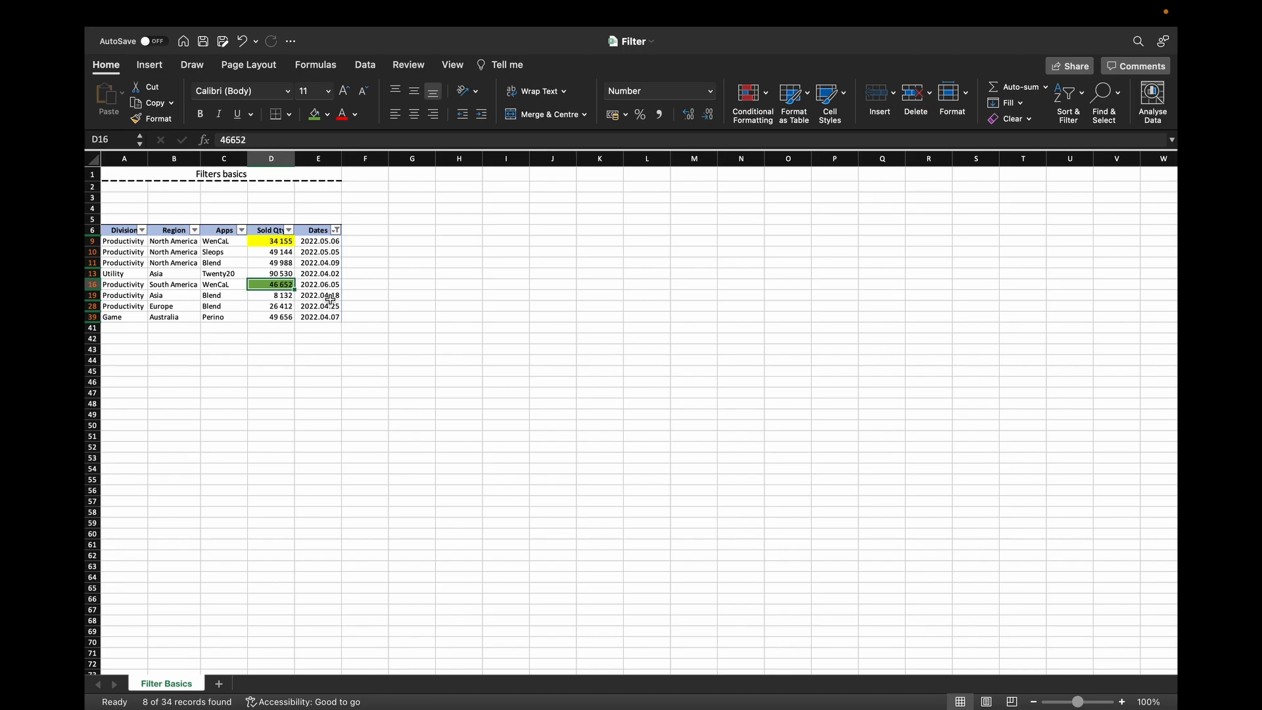
Clear the Last Quarter filter and set up a Between condition on Dates with 1 August 2022 as the After date
click(336, 230)
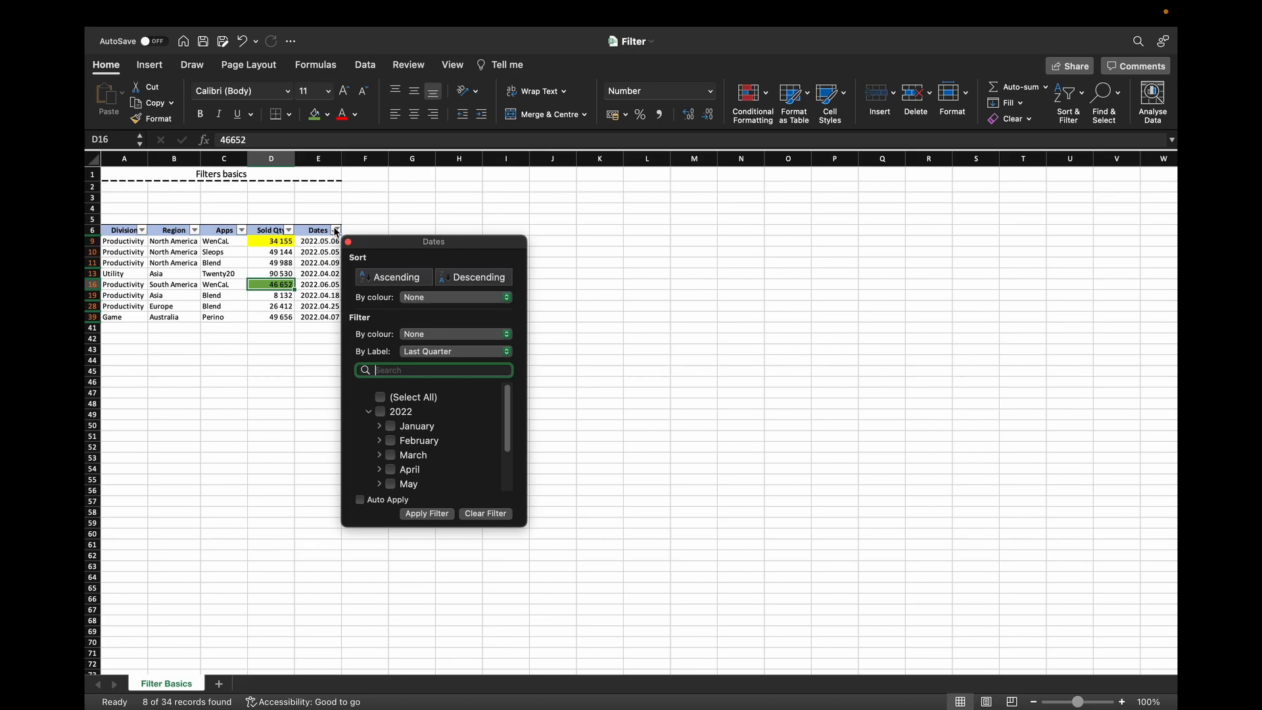
click(485, 513)
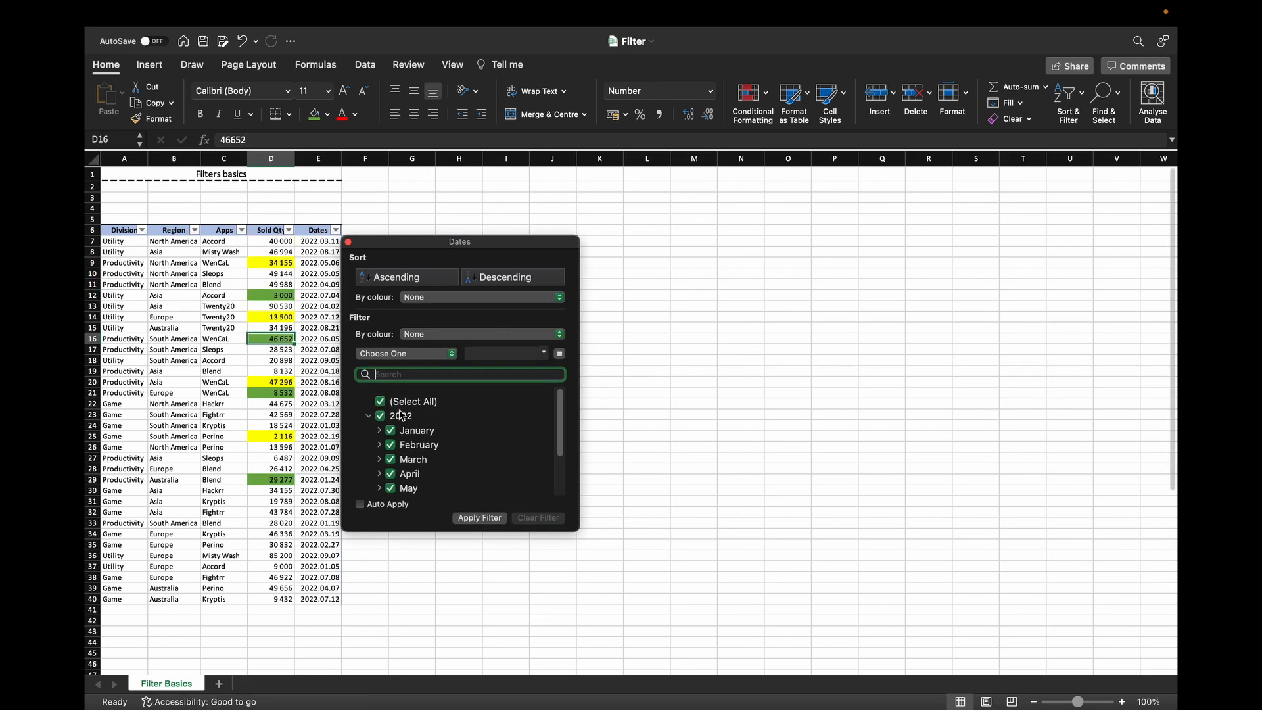
click(416, 353)
click(426, 433)
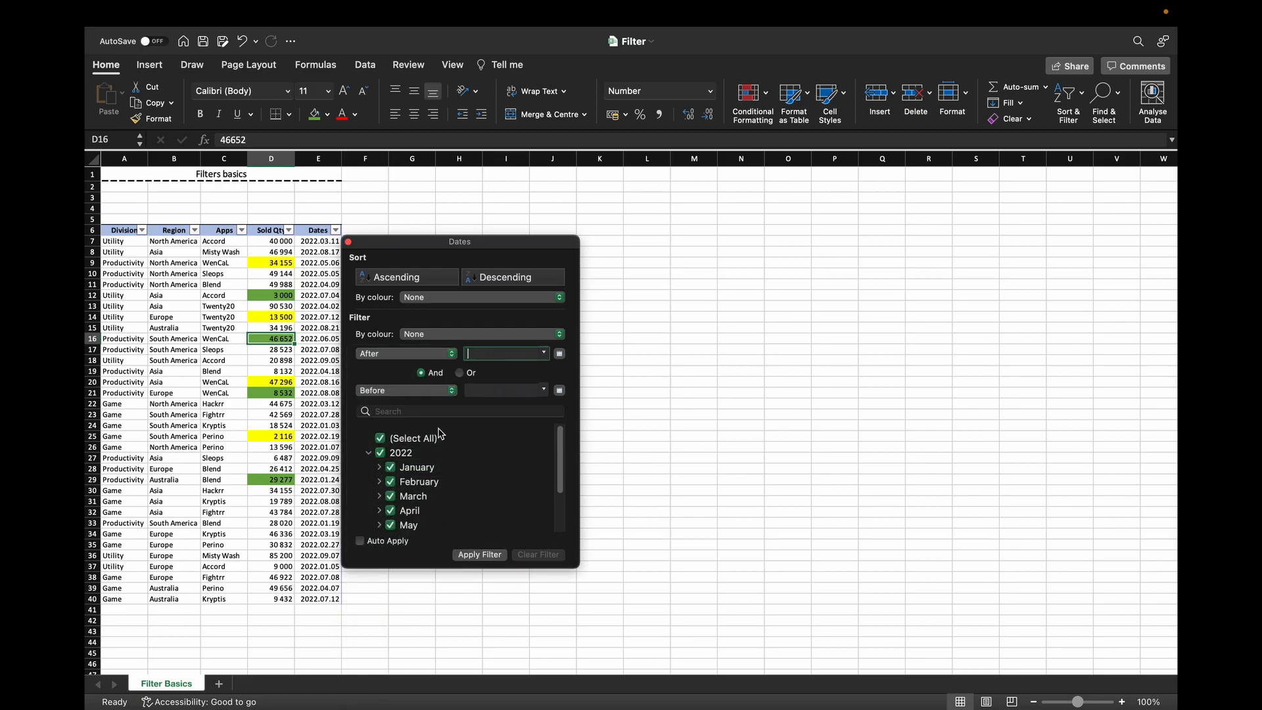
click(559, 353)
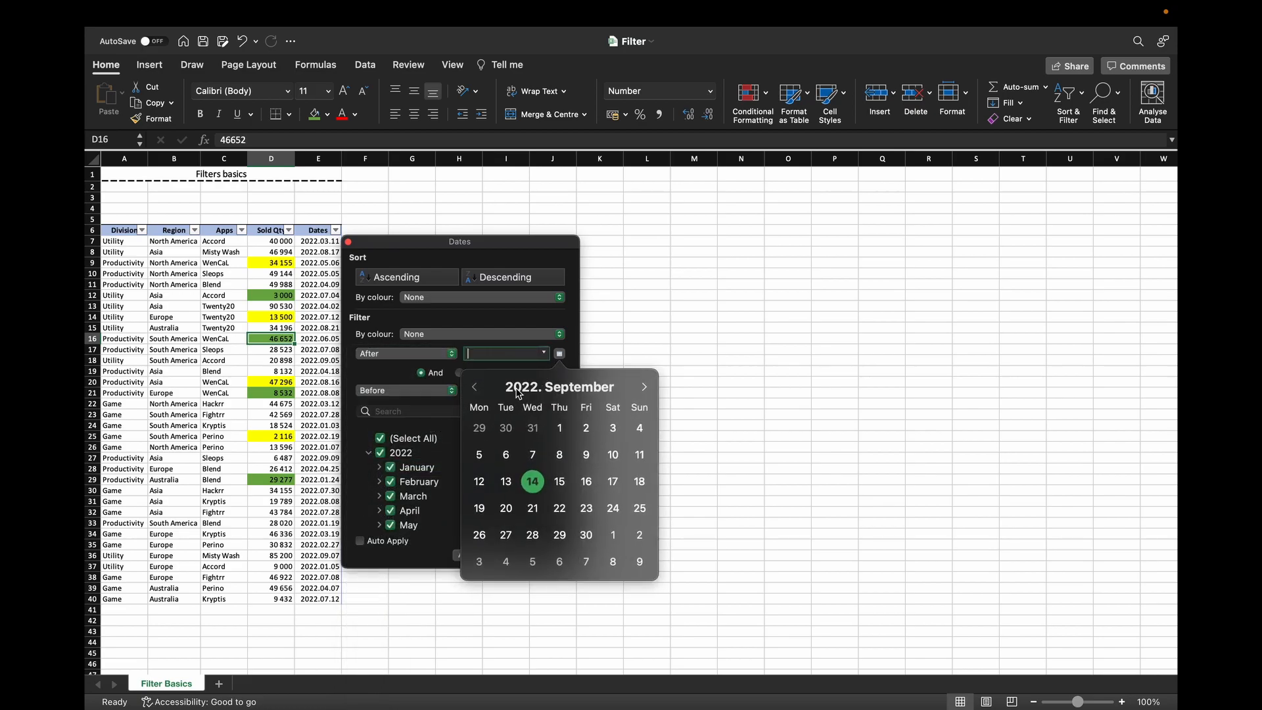
click(474, 388)
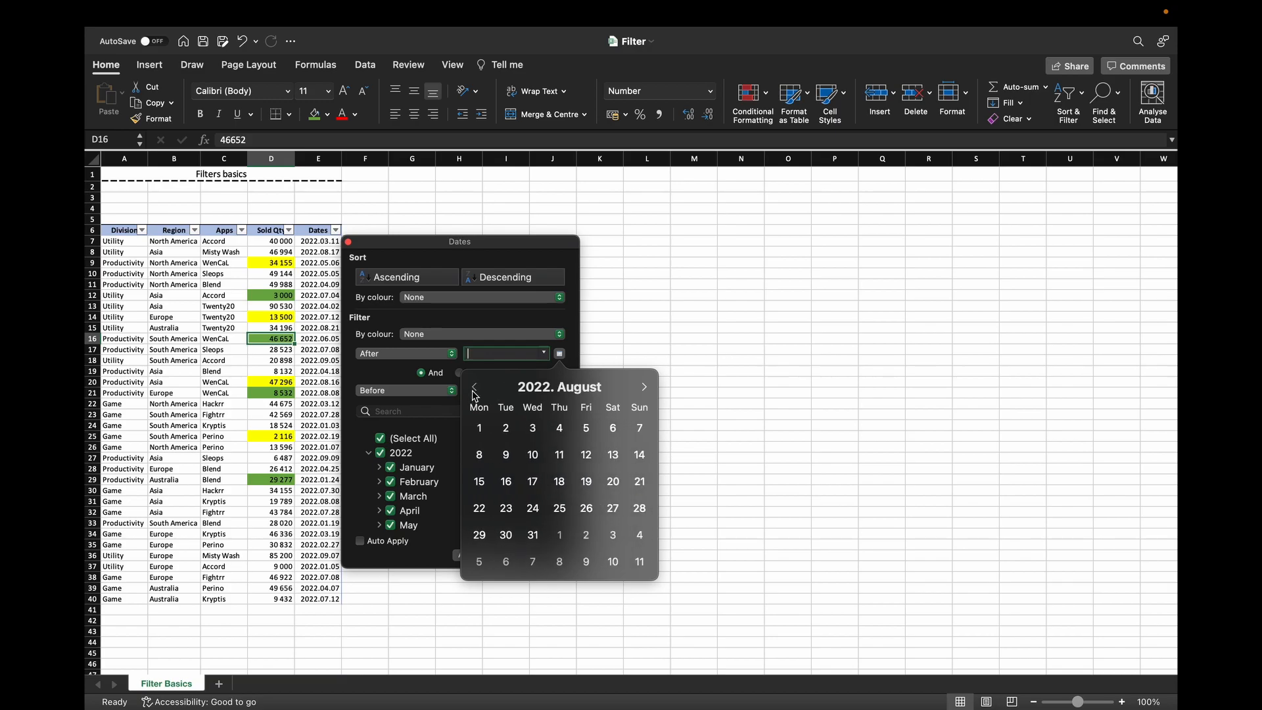
click(479, 428)
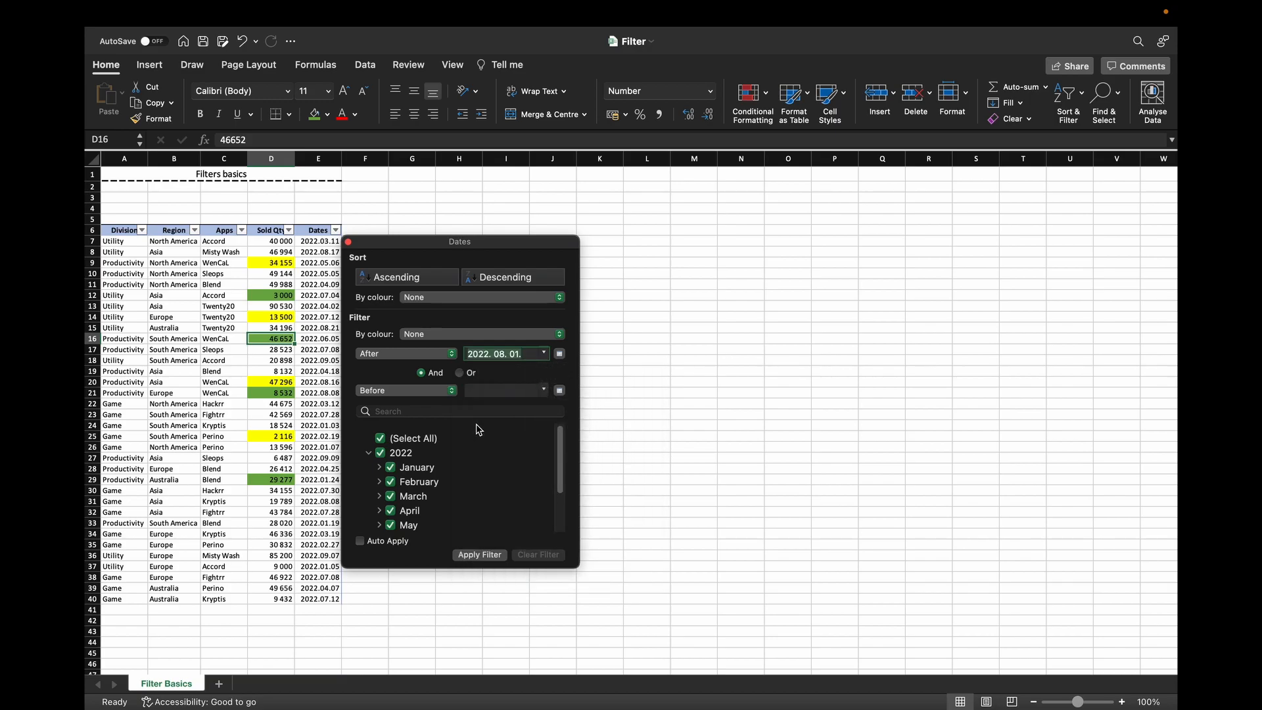
Filter the Dates column to dates after 2022.08.01 and before 2022.09.01, re-entering the After date
click(492, 355)
drag(526, 355, 462, 355)
key(BackSpace)
click(509, 391)
text(2022.09.01)
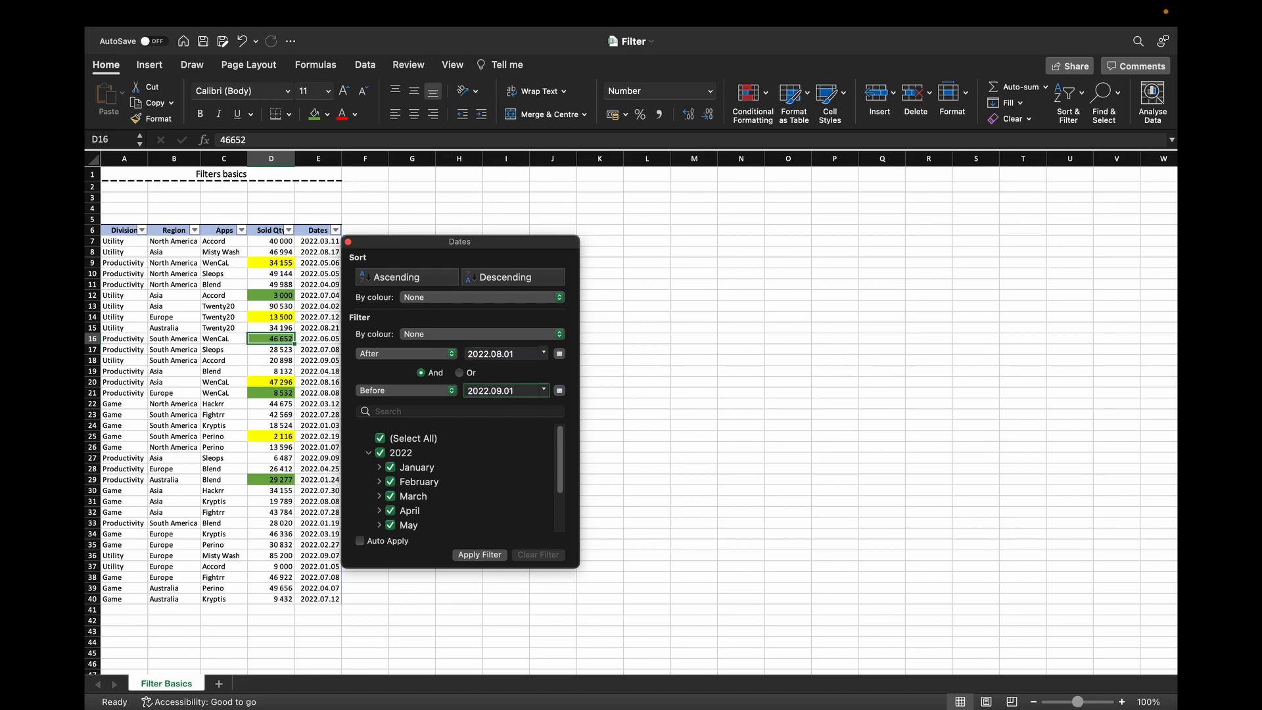
click(497, 557)
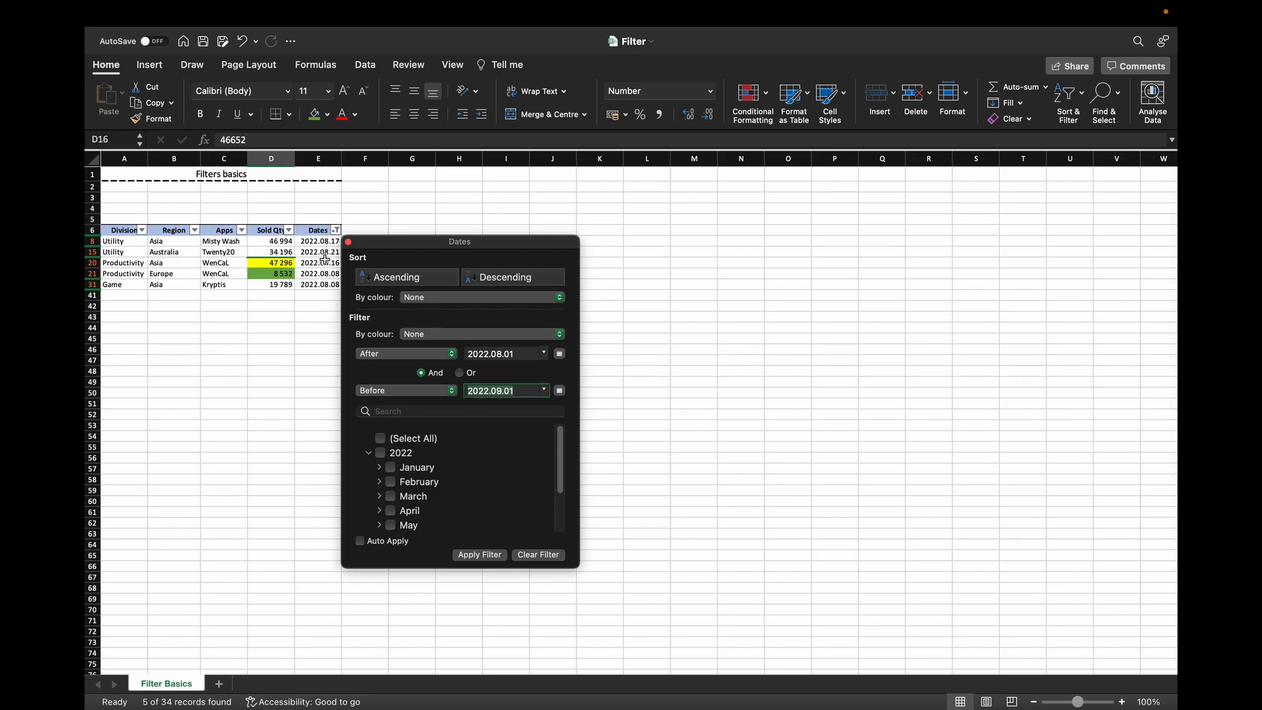
click(327, 258)
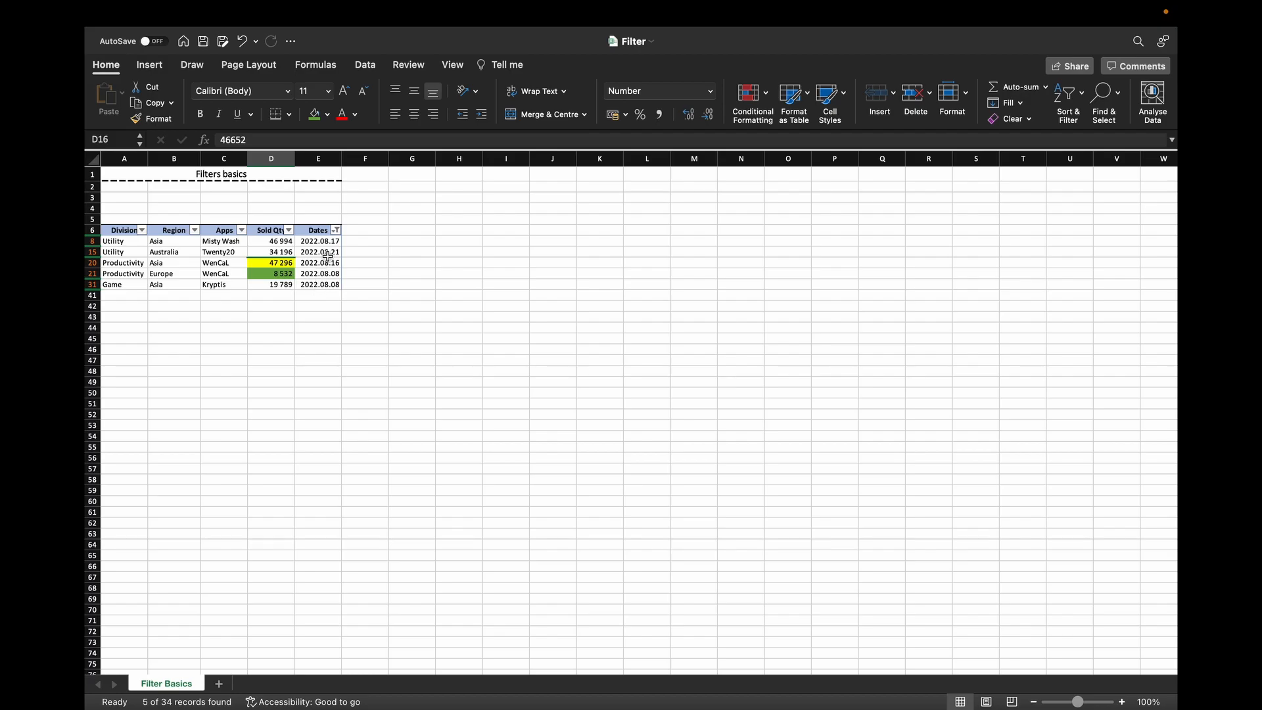
Clear the date range filter from the Dates column and close its filter settings
click(339, 236)
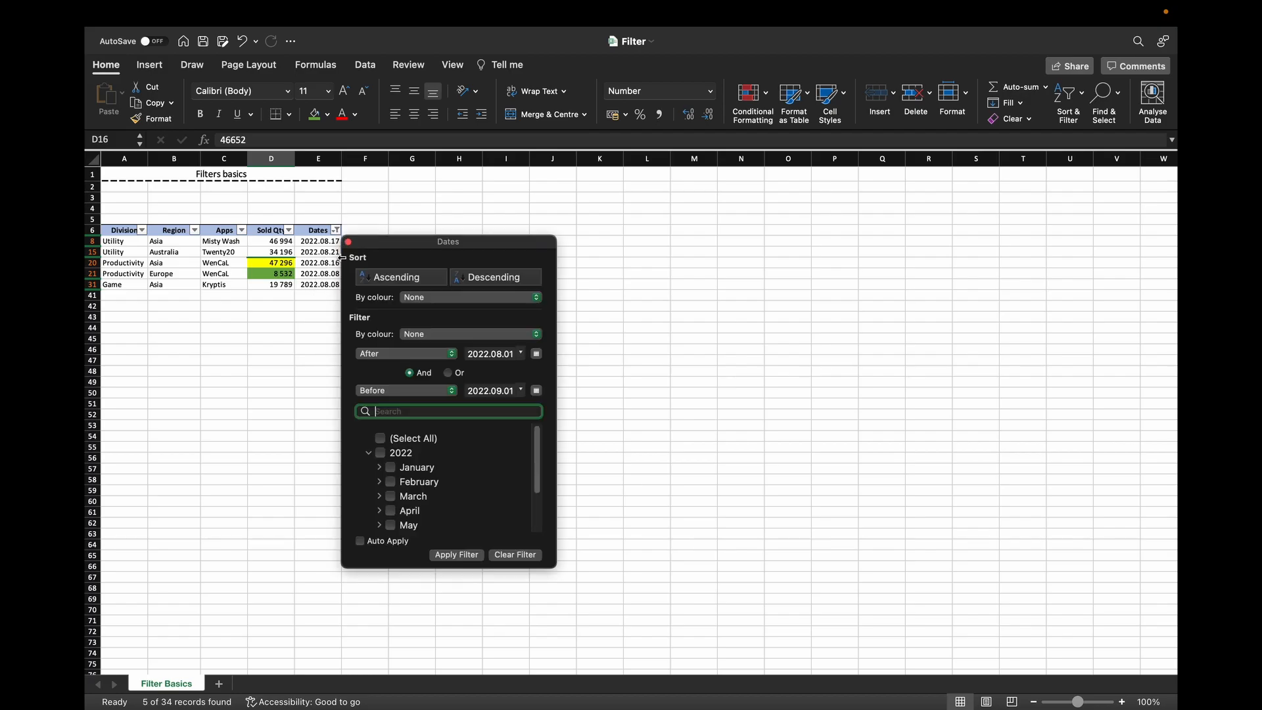
click(517, 558)
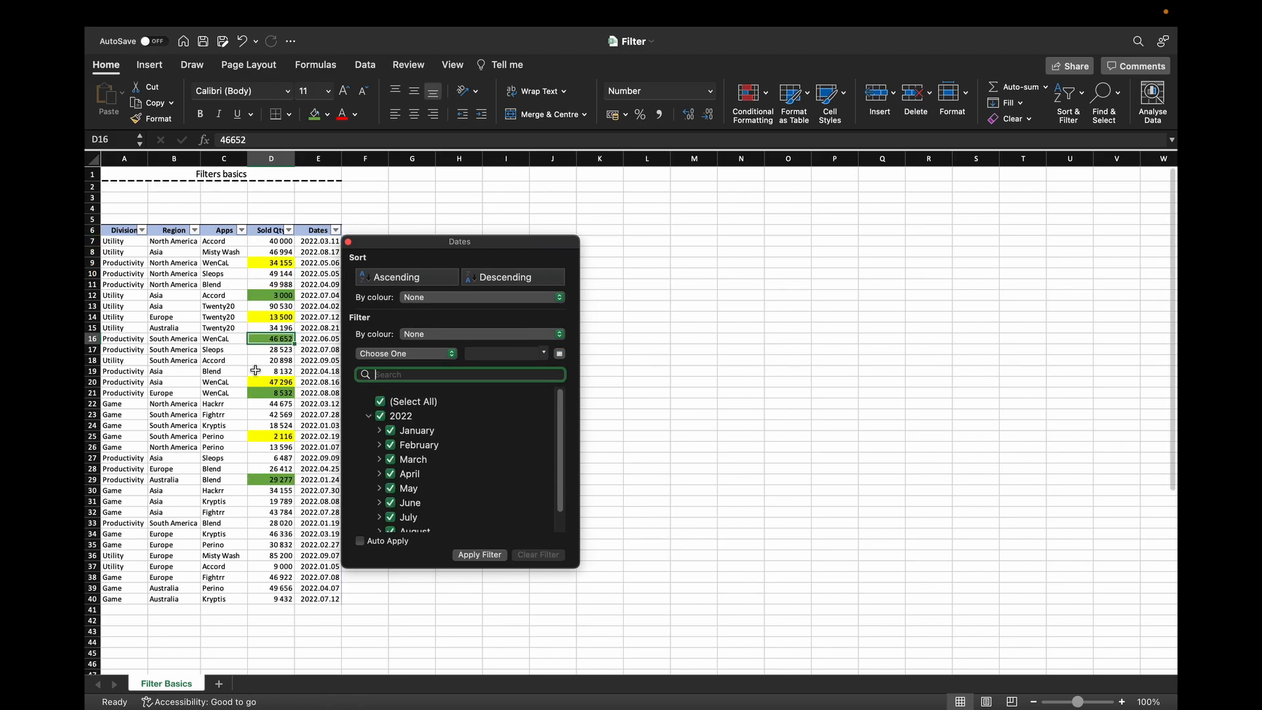
click(256, 366)
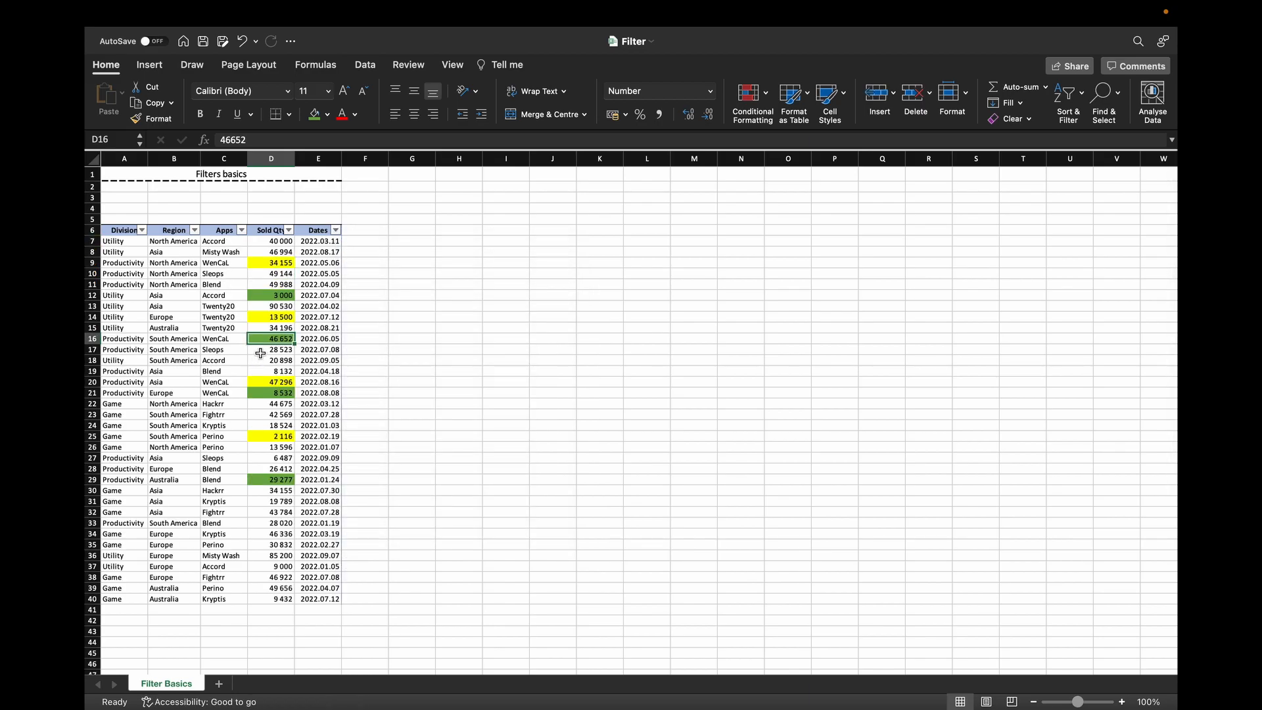
Set the Region column's first filter condition to Contains "south"
click(195, 231)
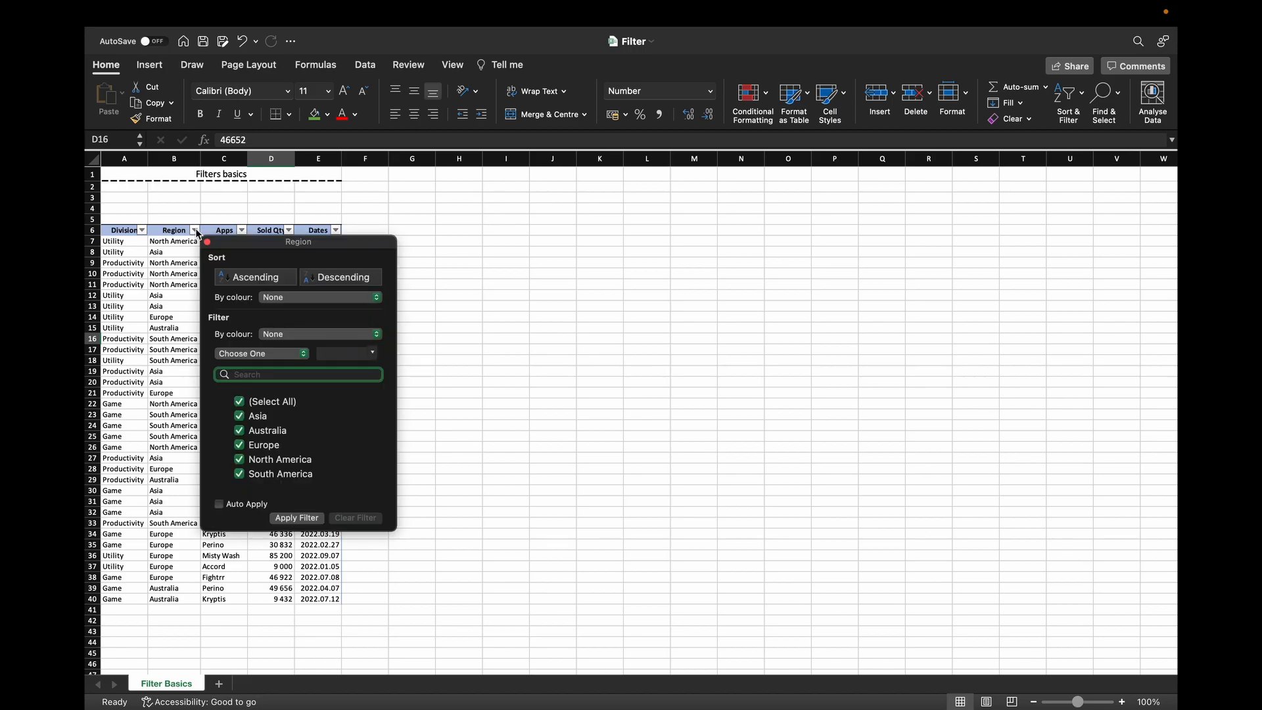
click(255, 357)
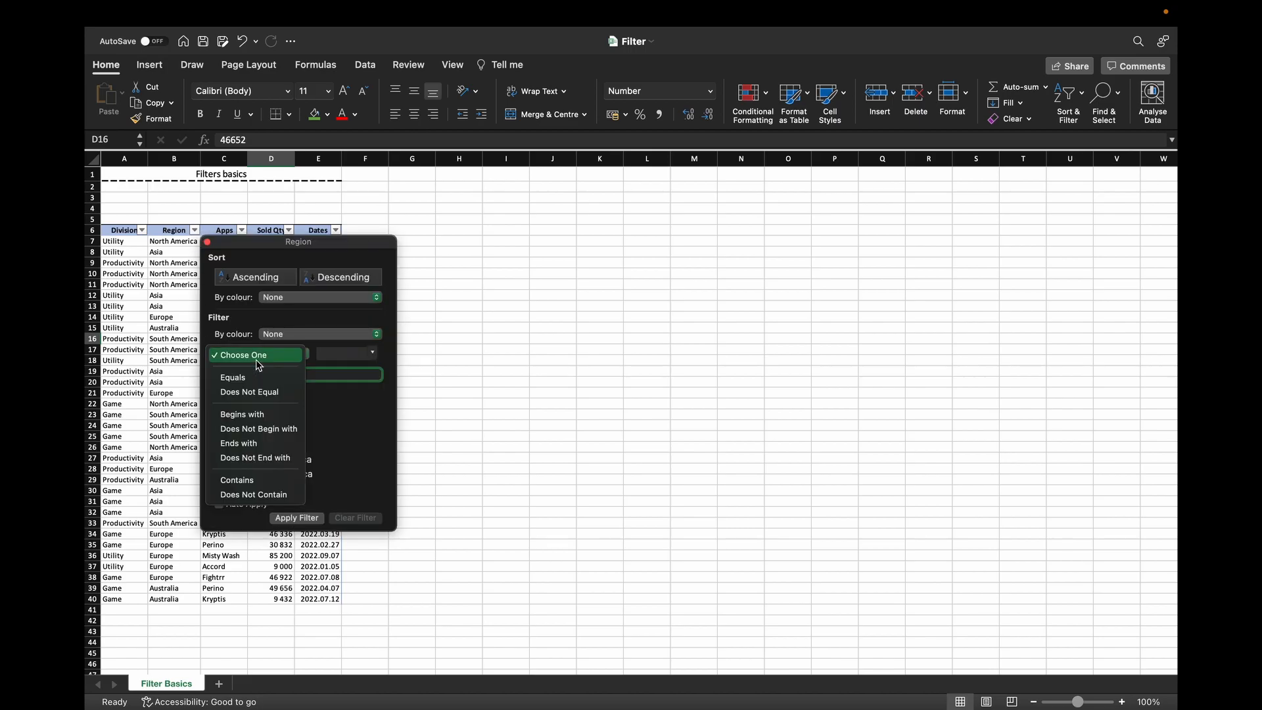
click(238, 479)
text(south)
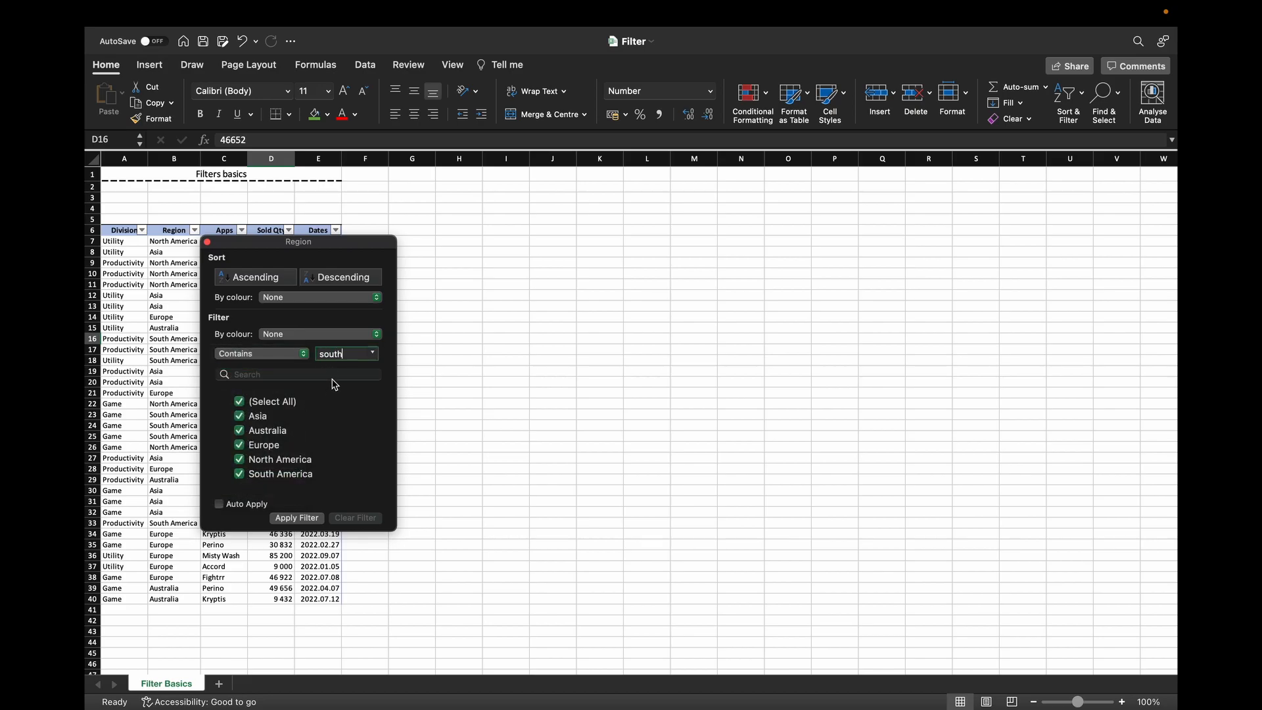
Add a second Contains condition joined by Or to include North America, and apply the Region filter
click(327, 375)
click(304, 373)
click(295, 390)
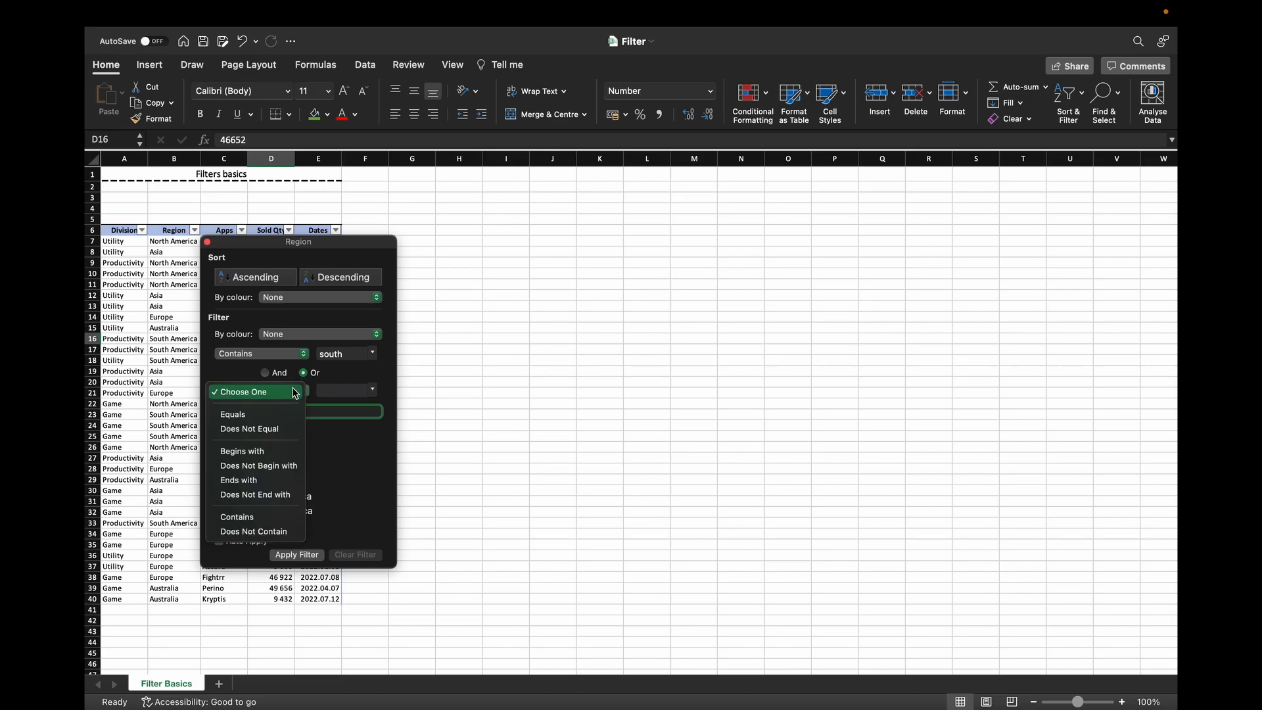
click(293, 516)
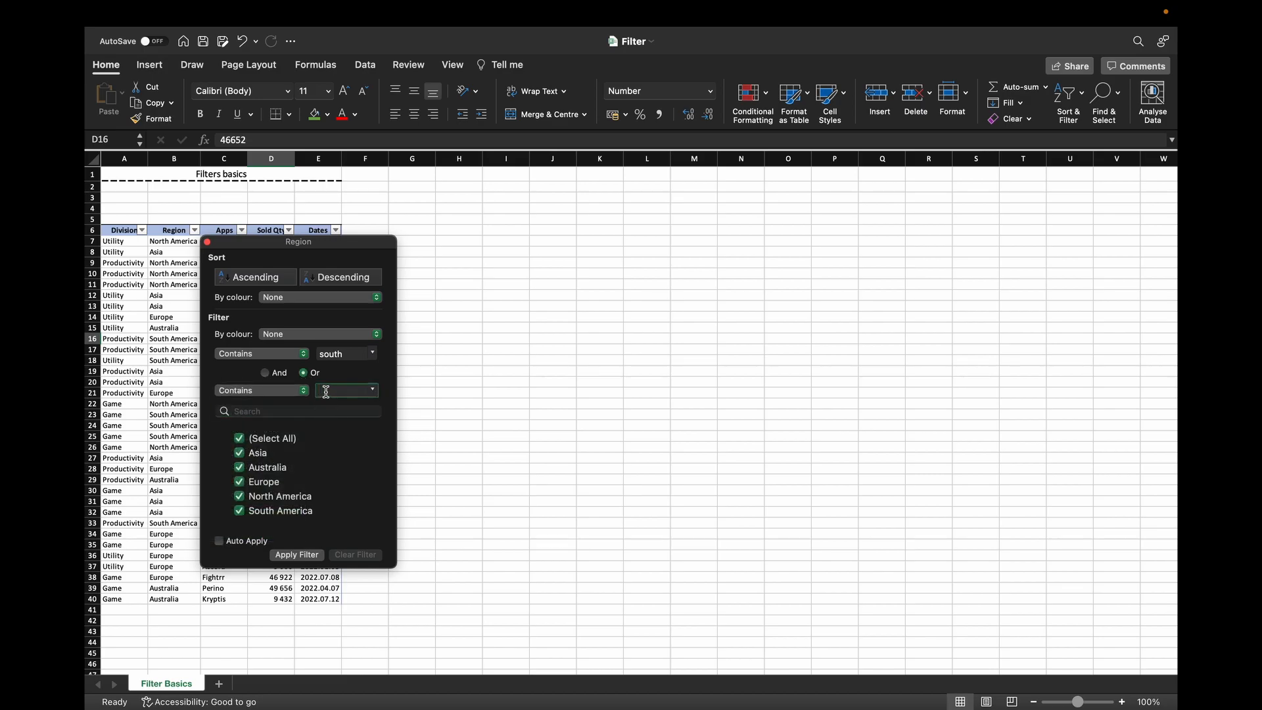
click(294, 555)
click(206, 242)
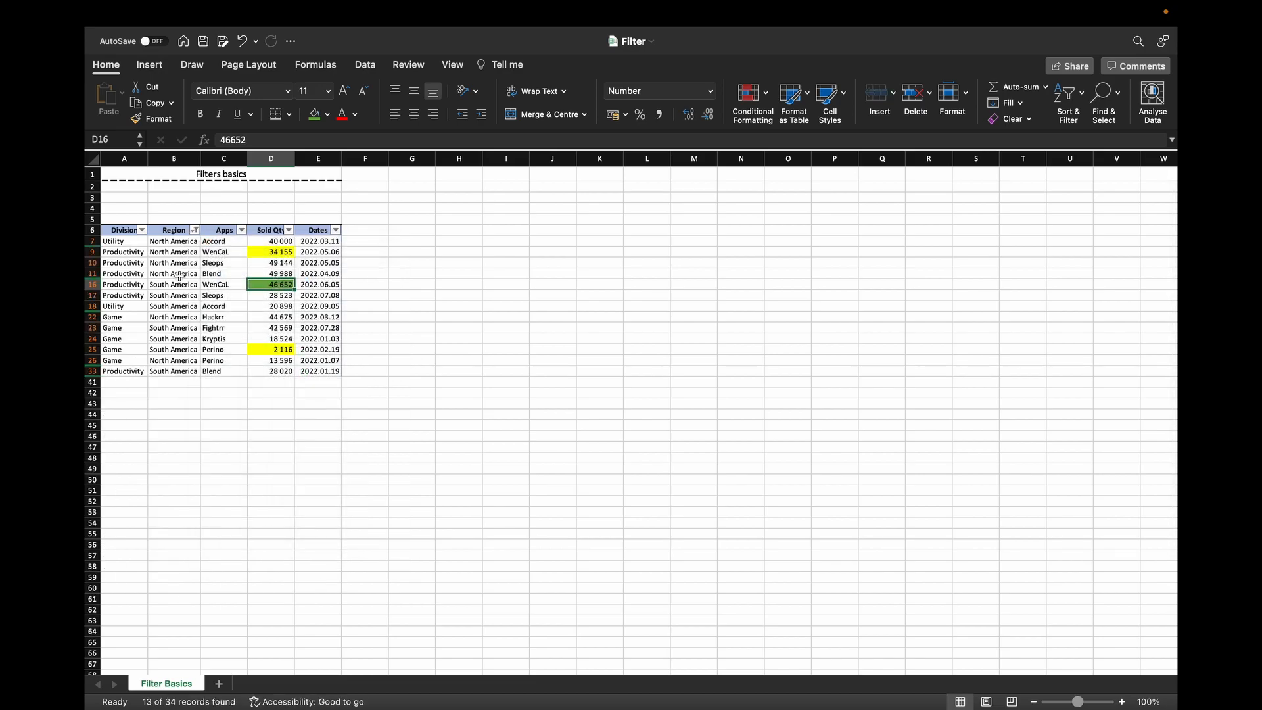
Select the filtered Sold Qty values from D7 to D33 to check their sum and average
click(307, 325)
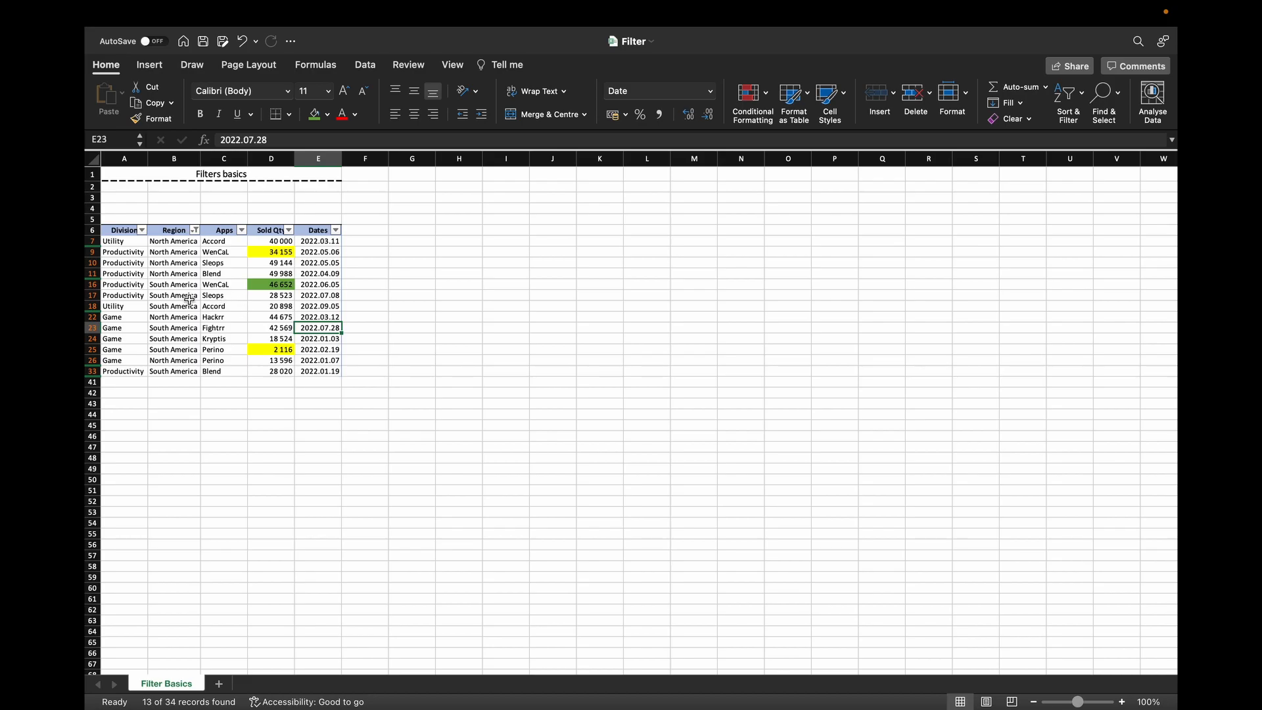
drag(282, 242, 284, 376)
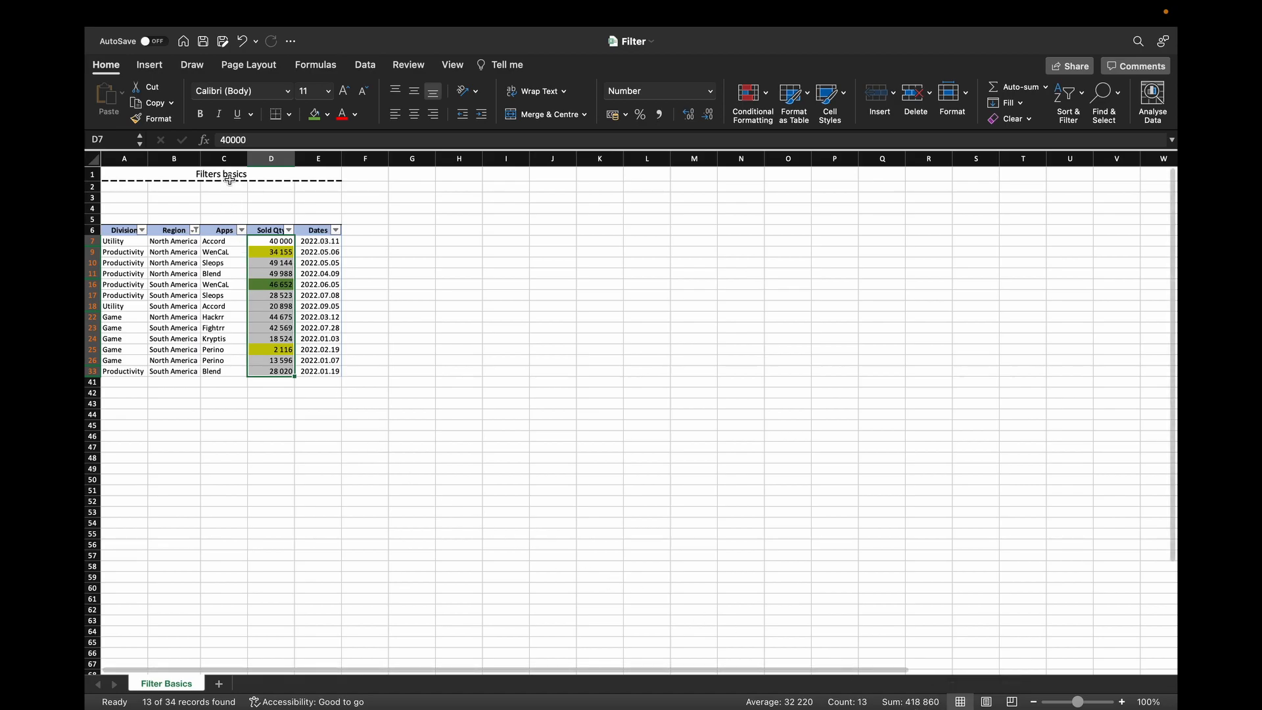
Enter the formula =SUM(D7:D33) in cell D3 to total the Sold Qty values
click(268, 198)
text(=SUM()
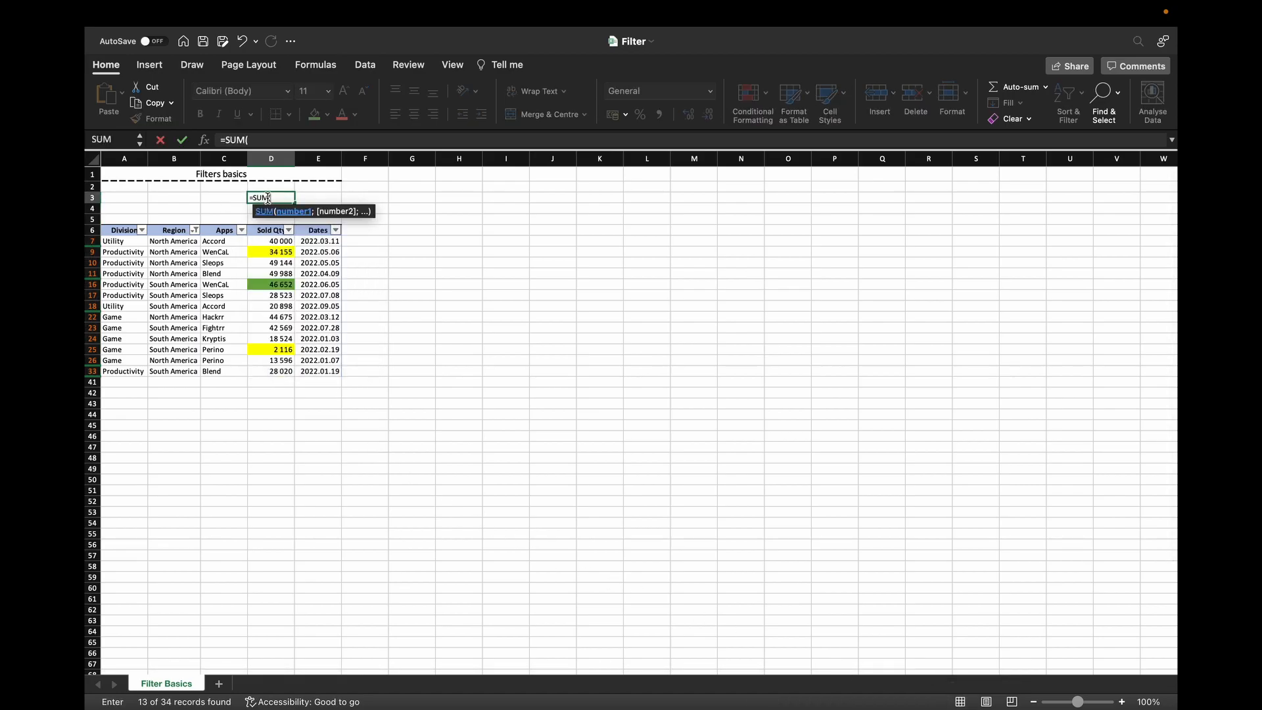
drag(271, 241, 272, 369)
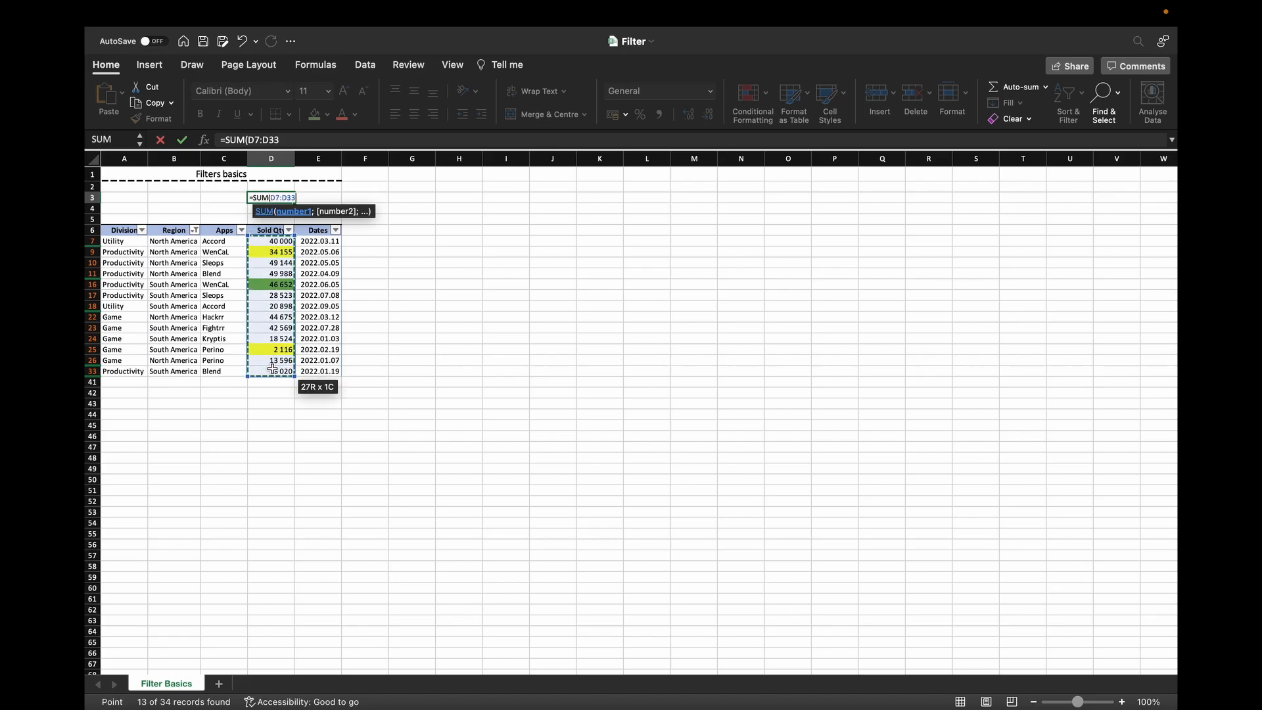
text())
key(Return)
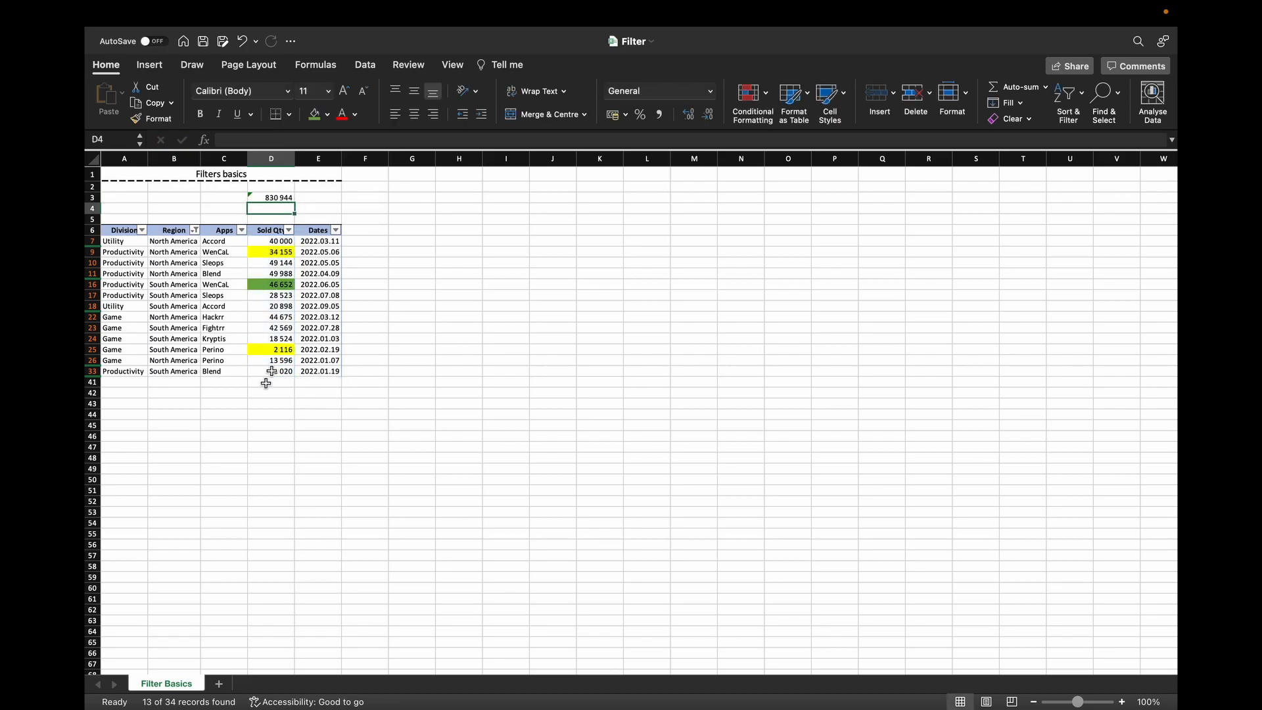
Check the SUM formula in D3 against the sum of the selected filtered Sold Qty values
click(258, 198)
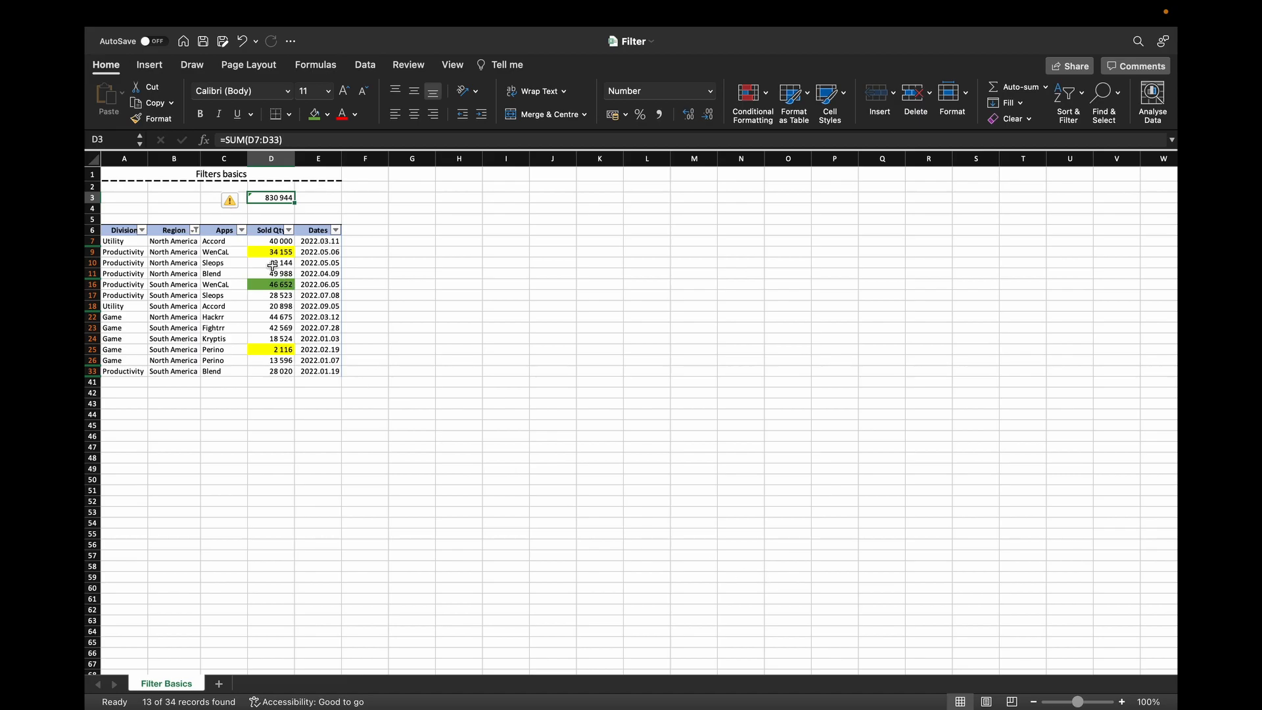
drag(272, 241, 281, 372)
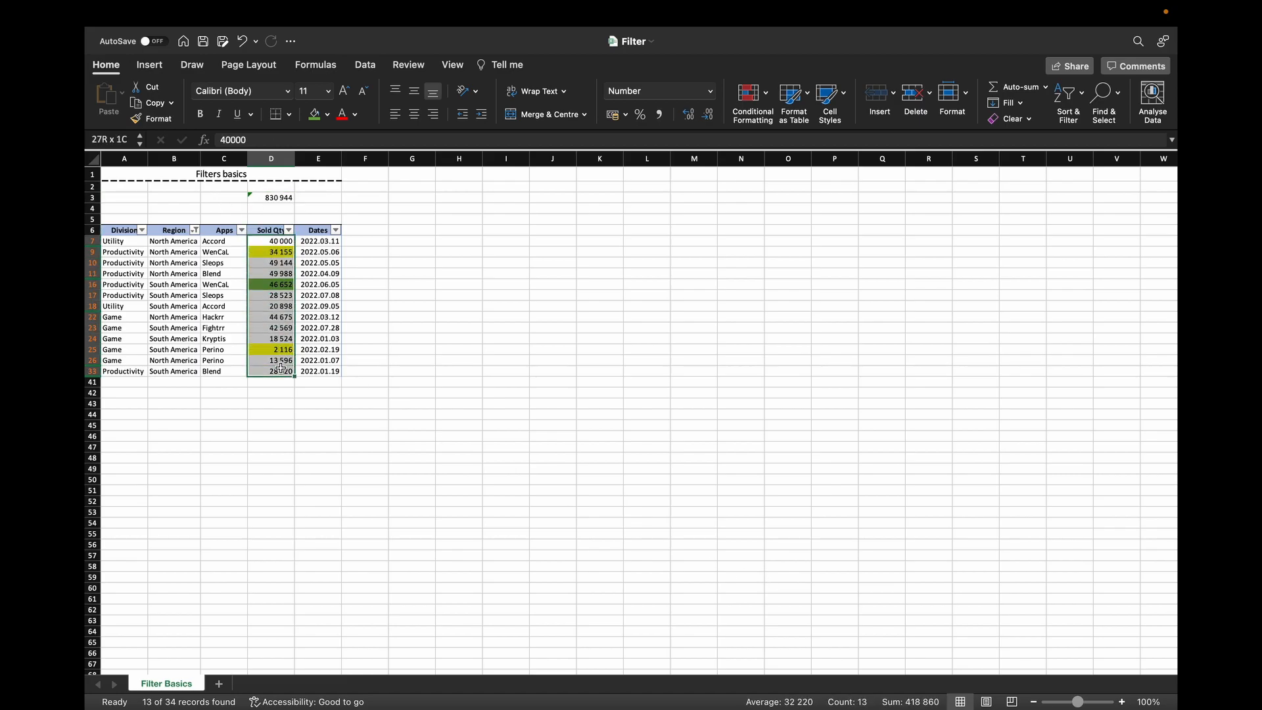
click(444, 323)
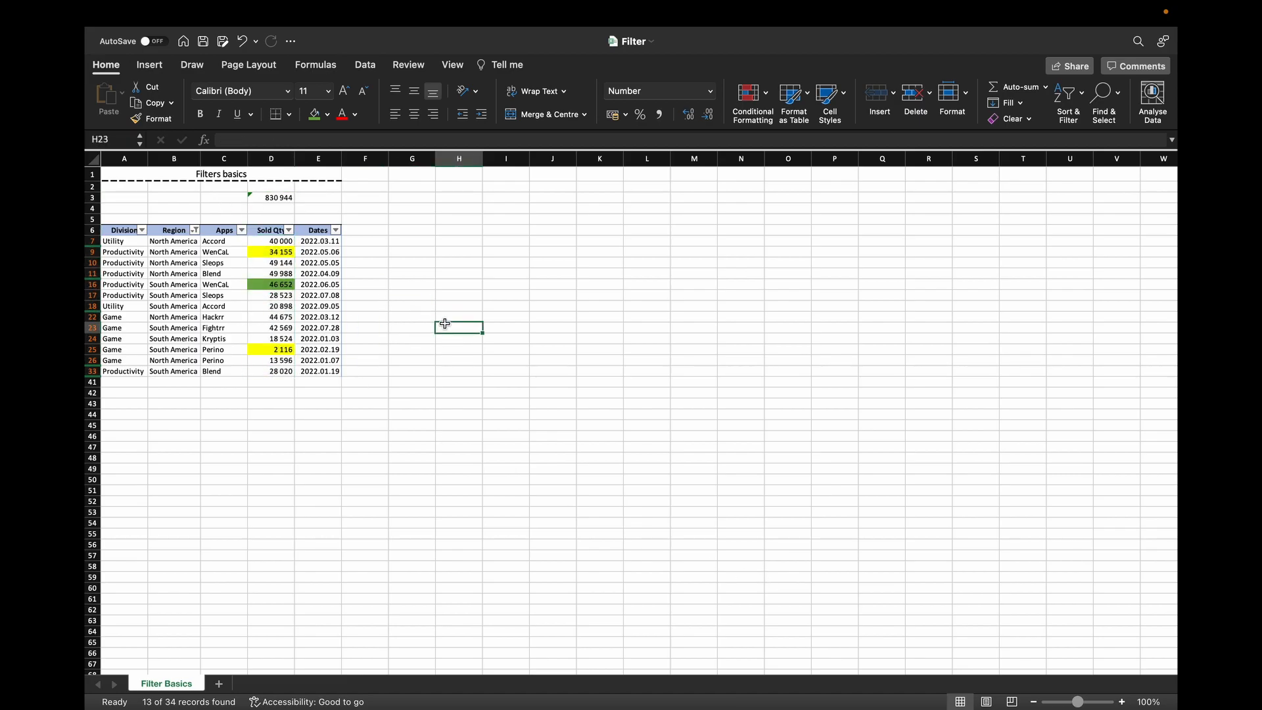
Enter a SUBTOTAL formula in D4 using function 9 - SUM over D7:D33, and select the filtered Sold Qty values to compare
click(267, 209)
text(=SUB)
key(Down)
key(Tab)
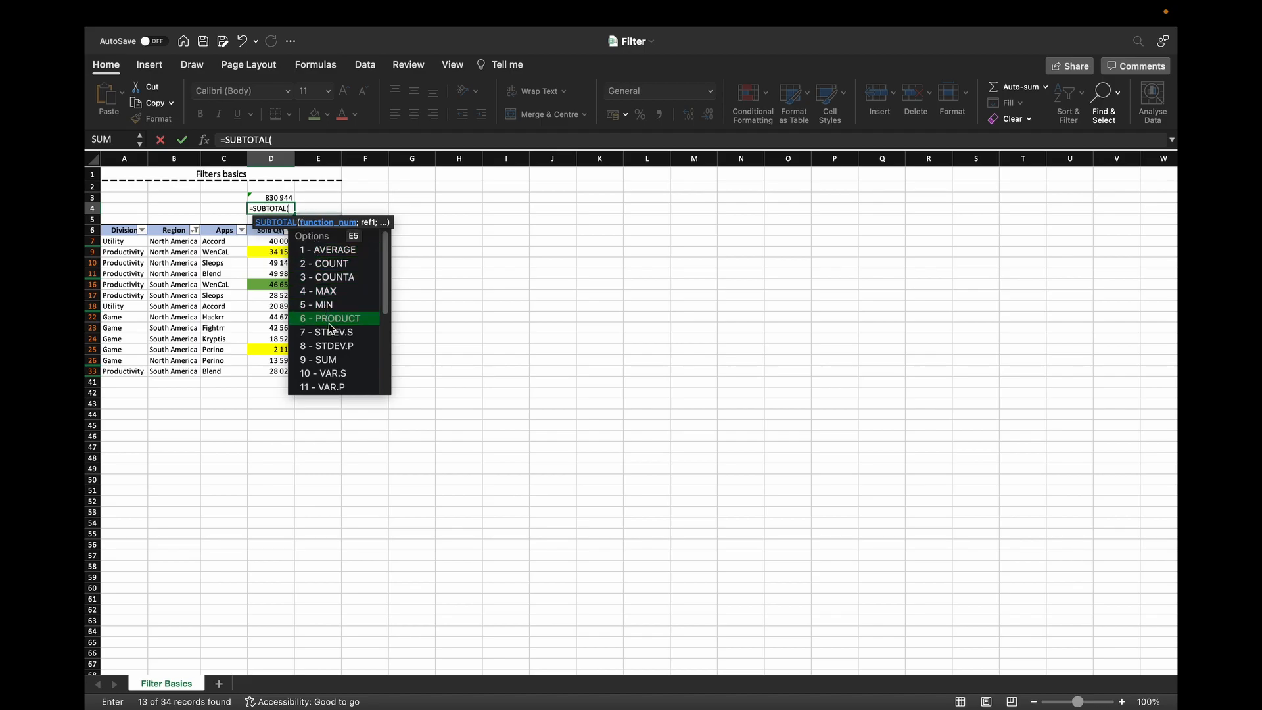
double_click(322, 359)
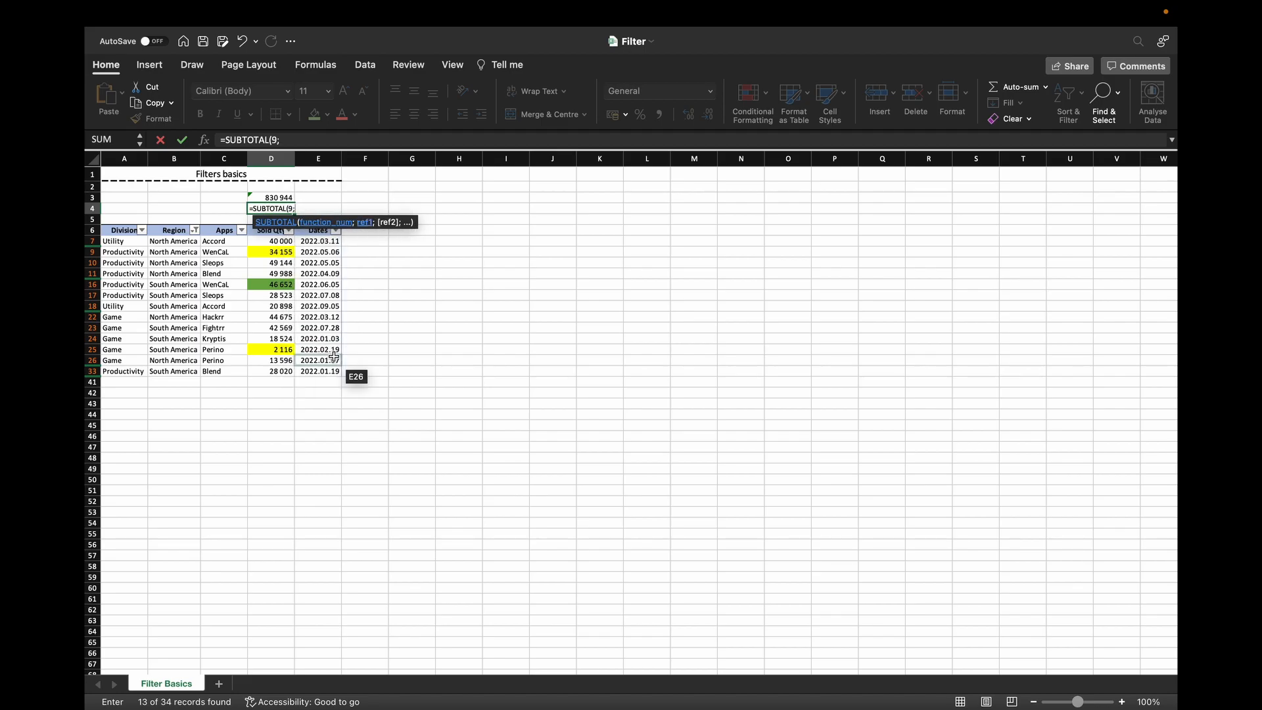
drag(271, 242, 267, 370)
text())
key(Return)
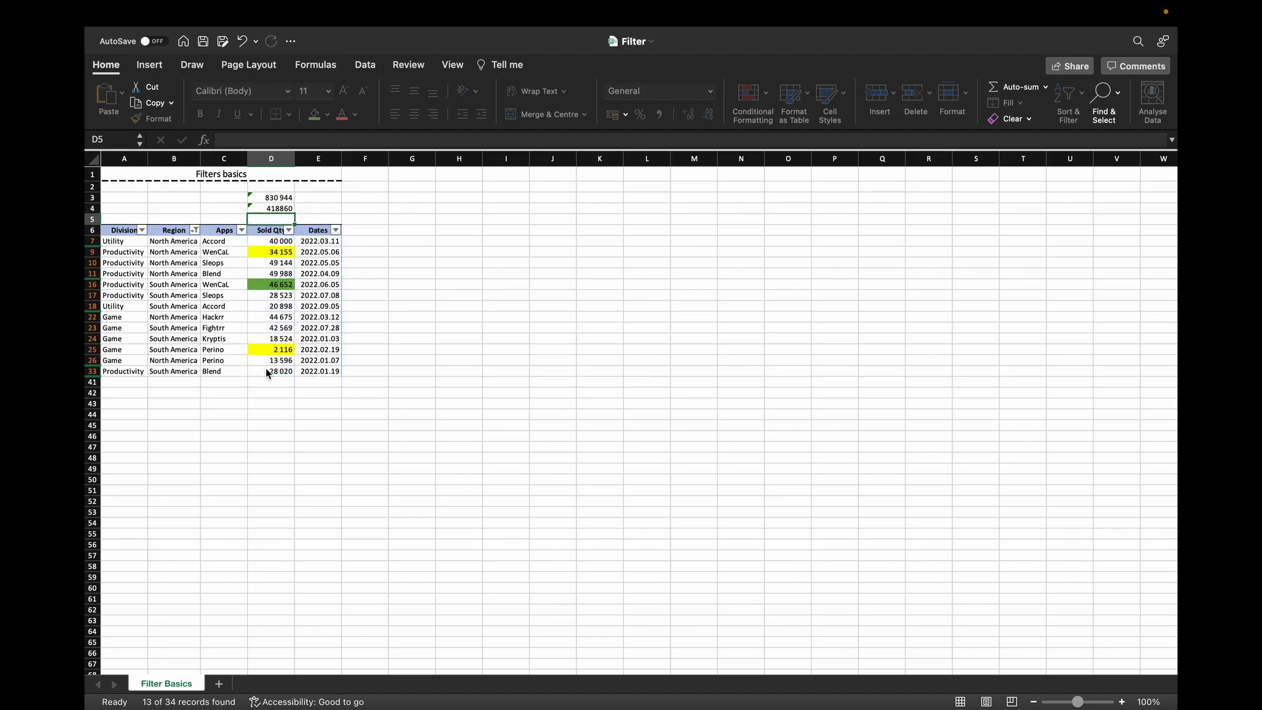
drag(269, 240, 266, 373)
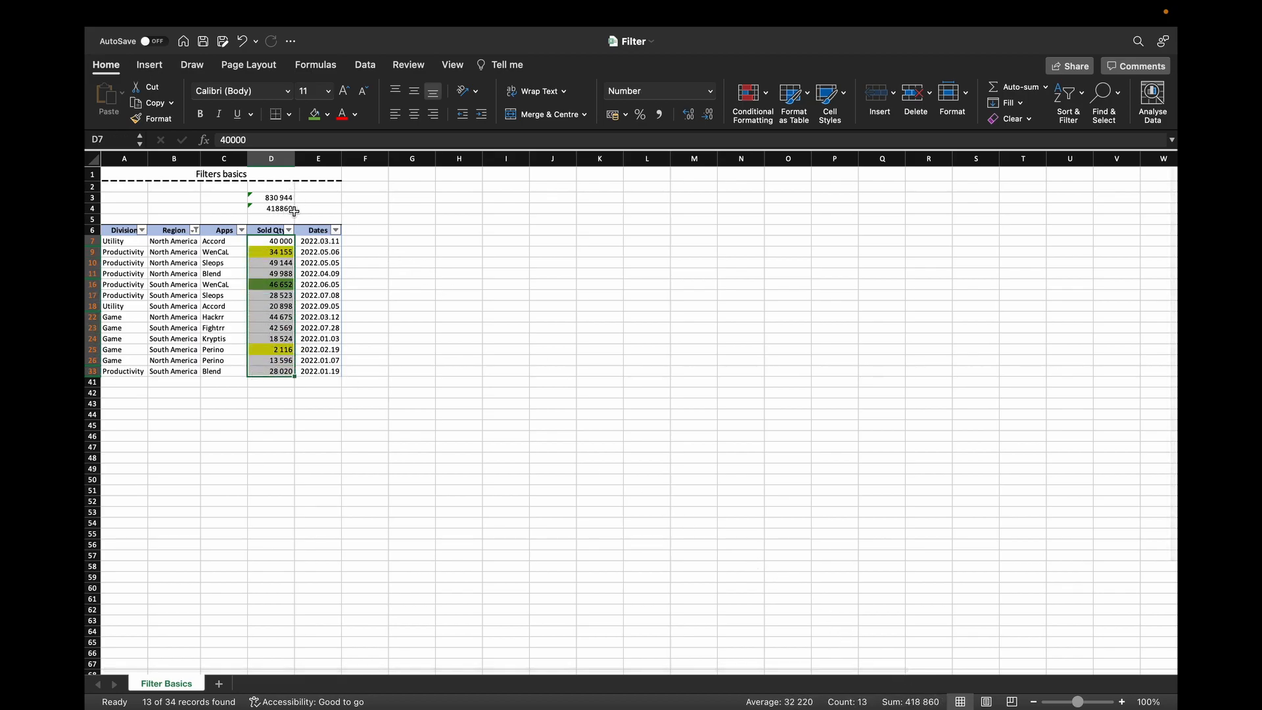
click(281, 311)
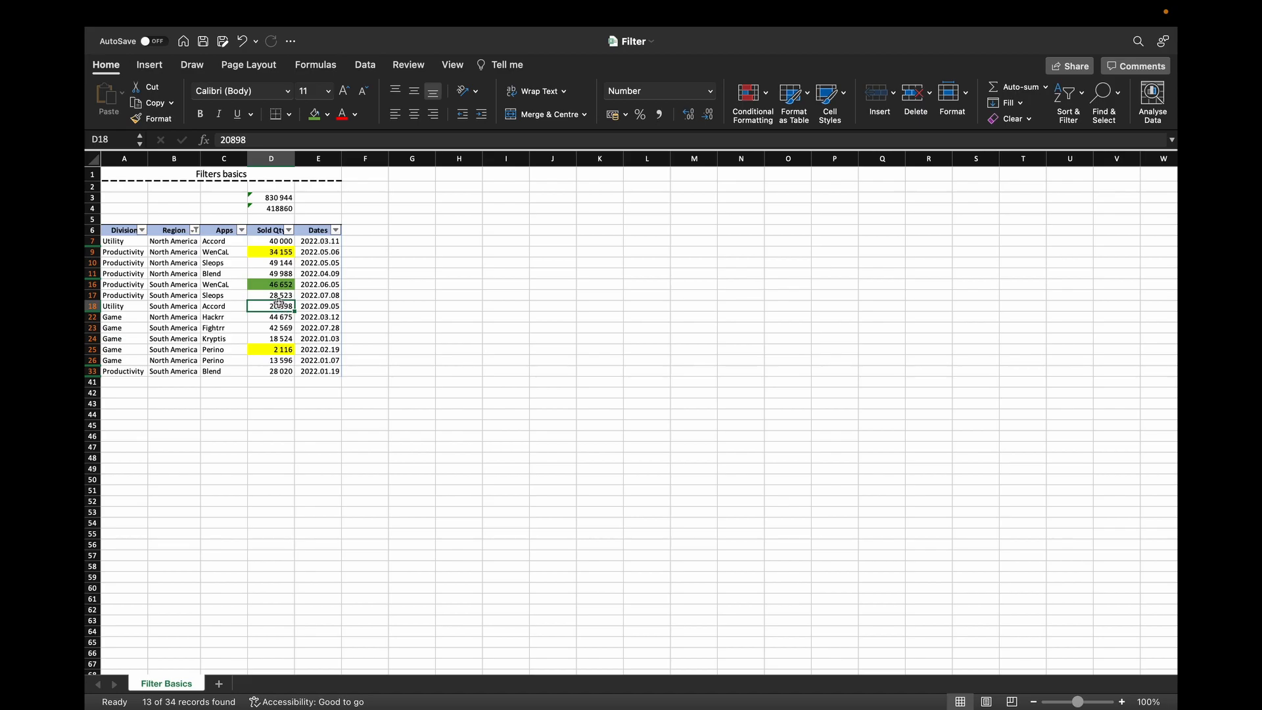
Toggle the data range's filter off, on and off again
click(215, 282)
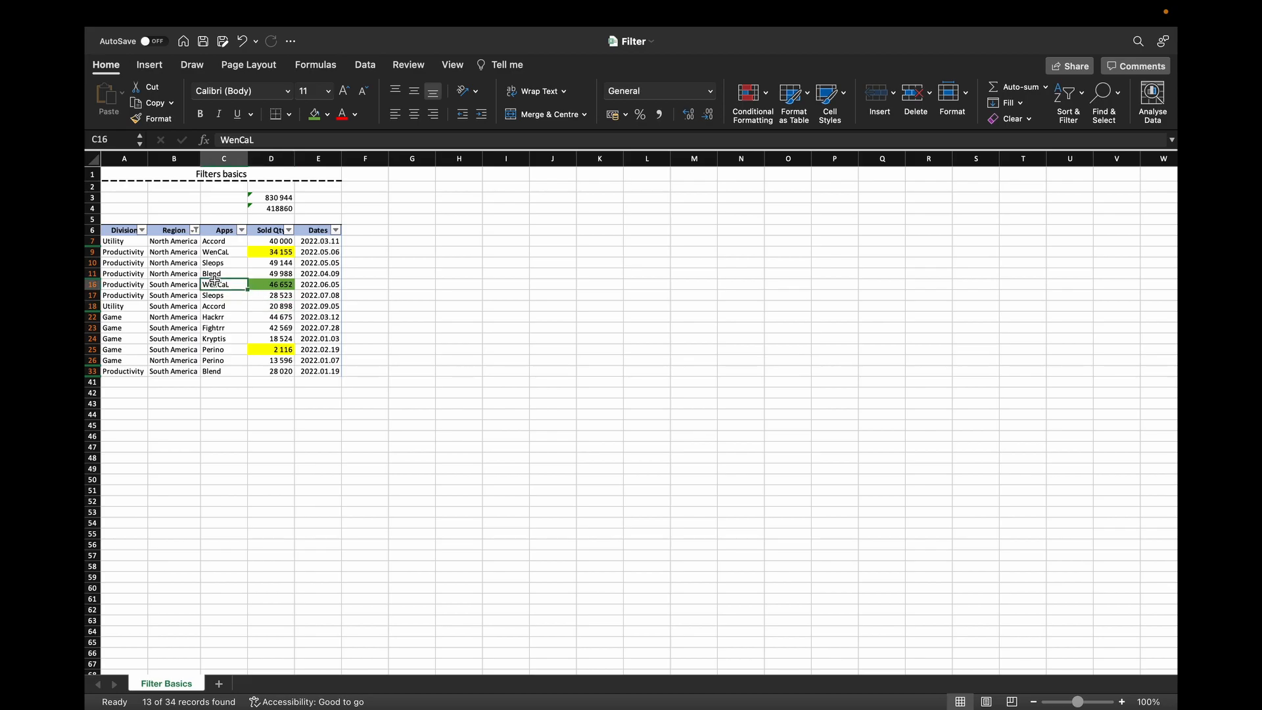
key(ctrl+shift+l)
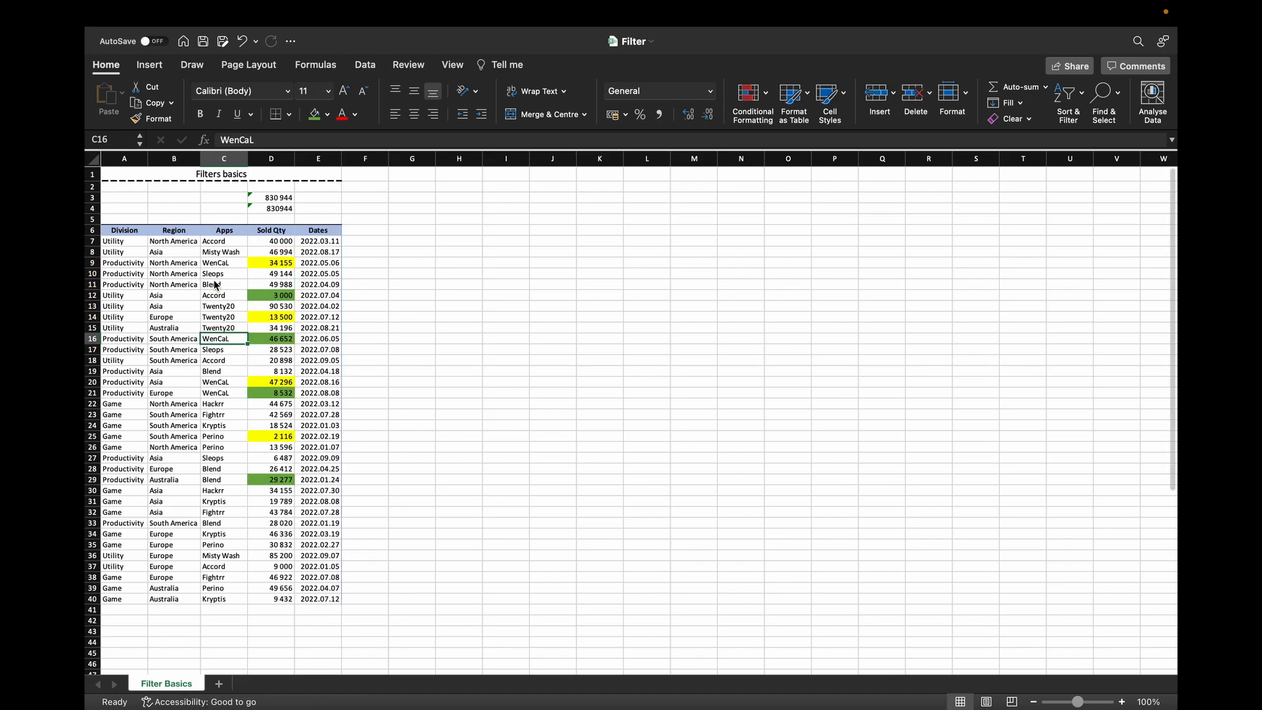
key(ctrl+shift+l)
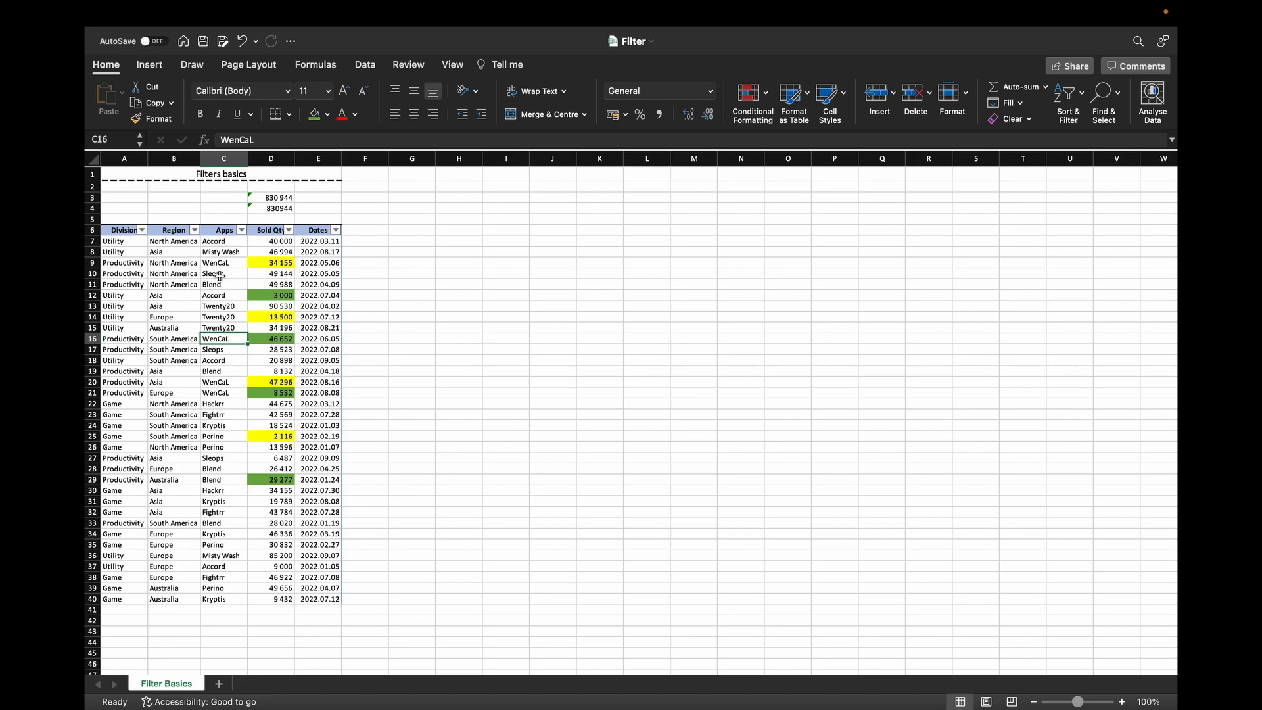
key(ctrl+shift+l)
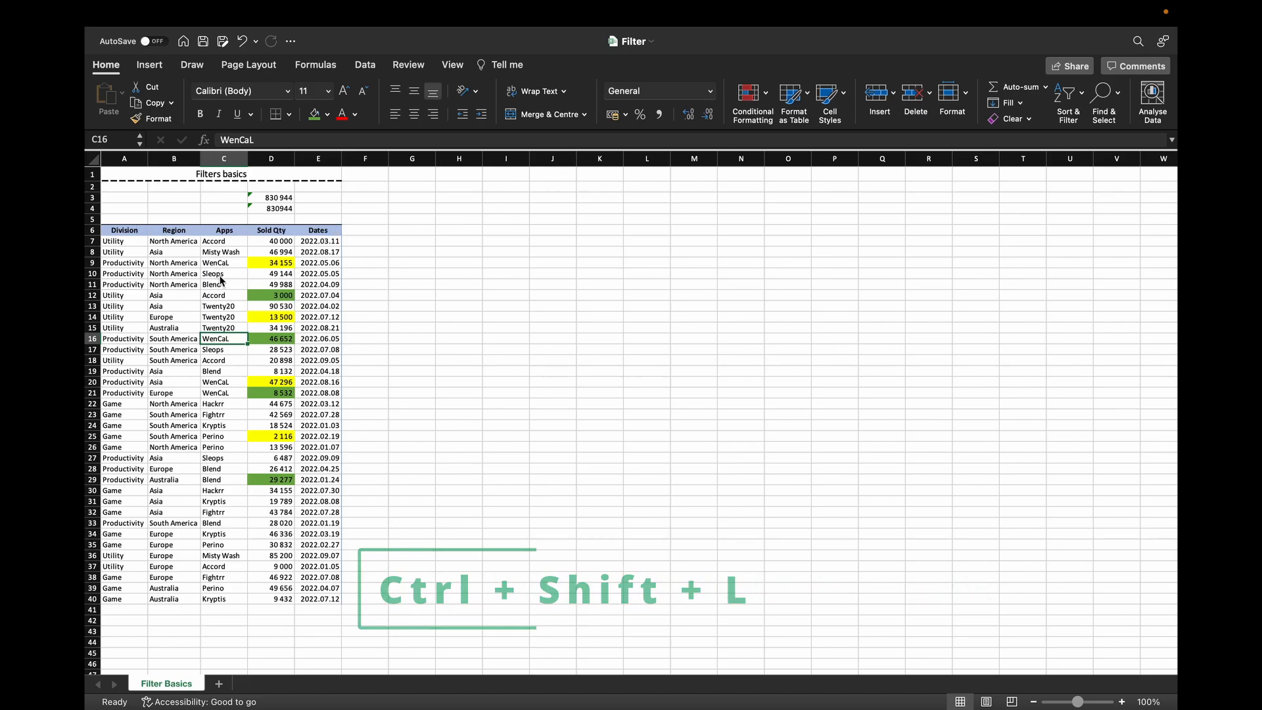
Convert the range A6:E40 into a table with headers and clear its table style
key(ctrl+t)
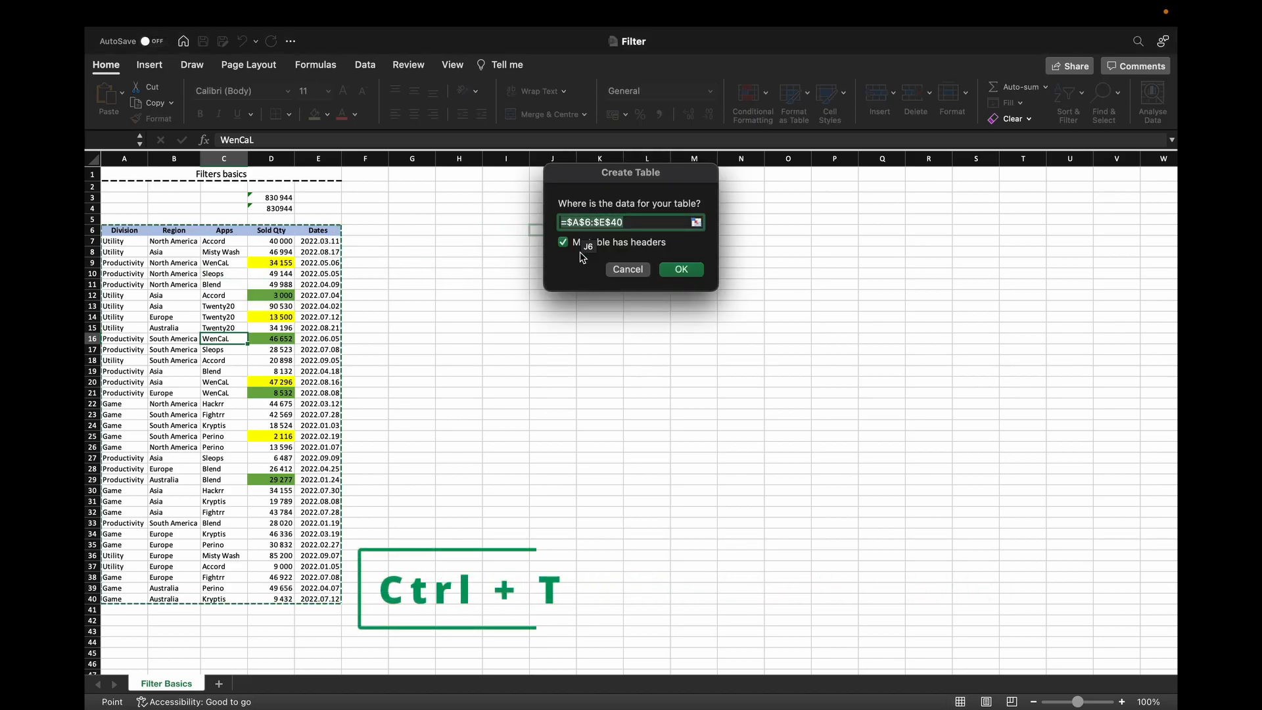
click(681, 270)
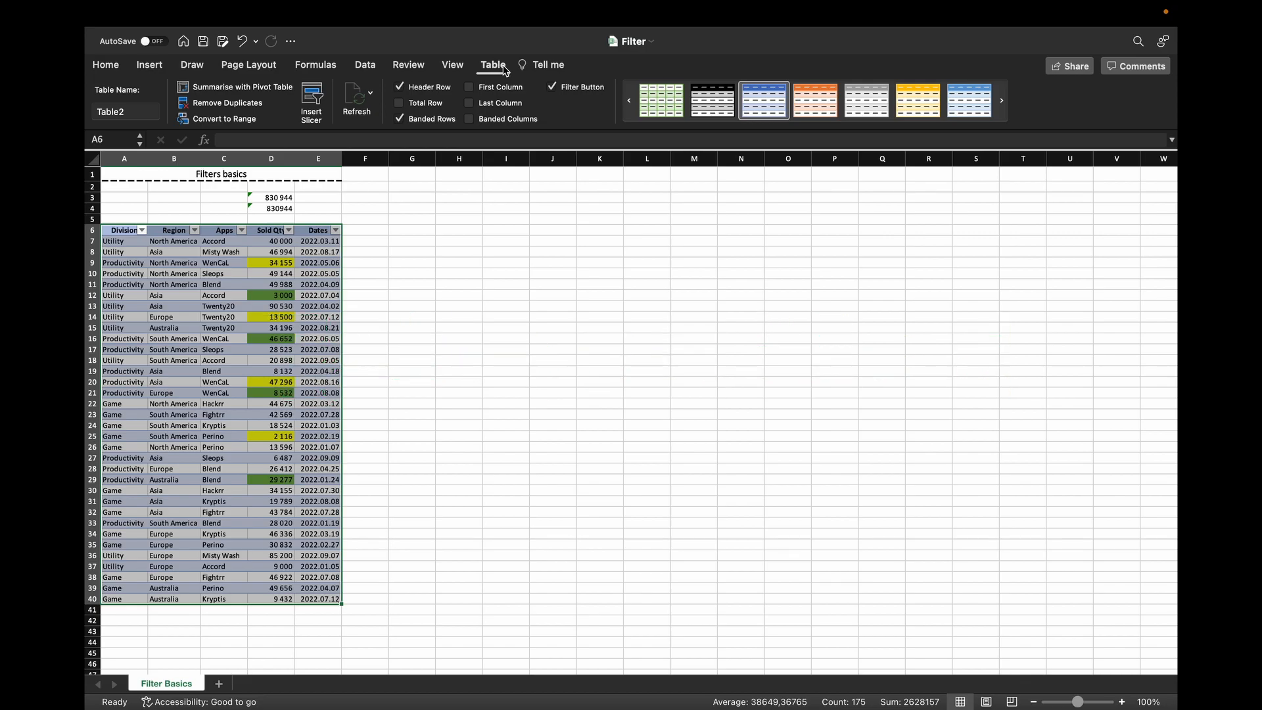
click(827, 97)
click(711, 100)
click(815, 126)
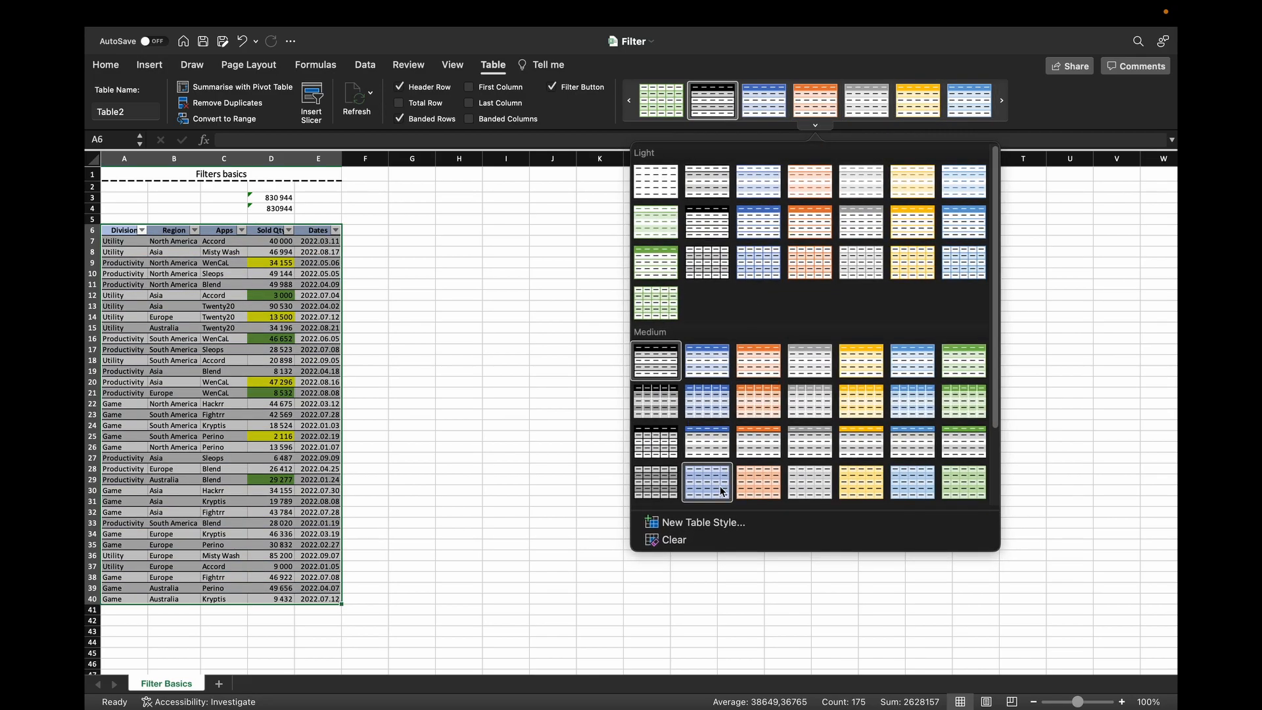
click(693, 541)
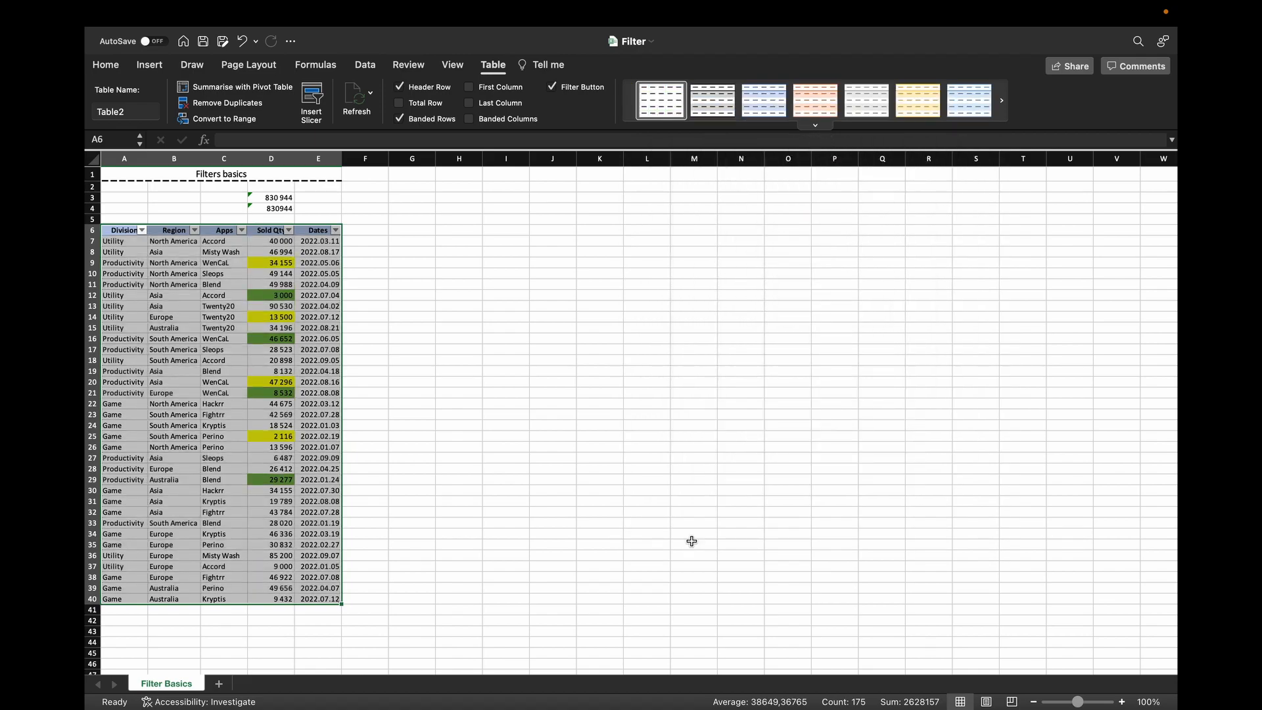
click(416, 315)
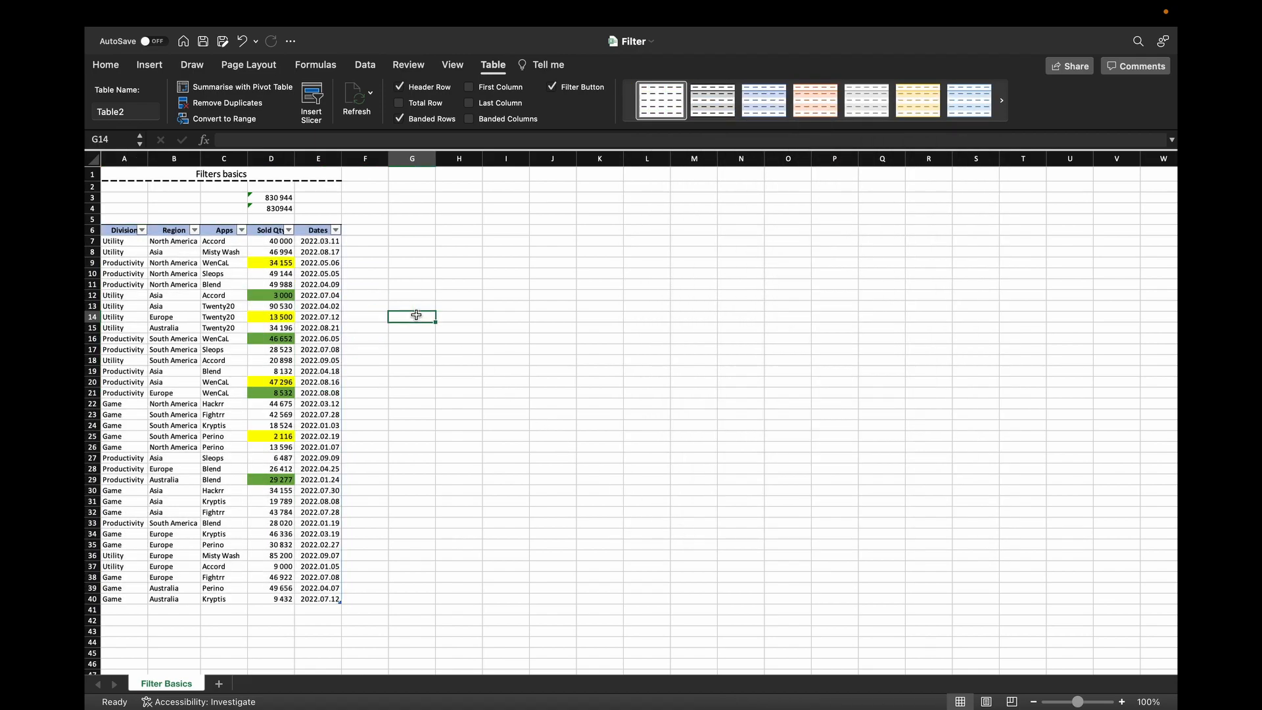
click(148, 68)
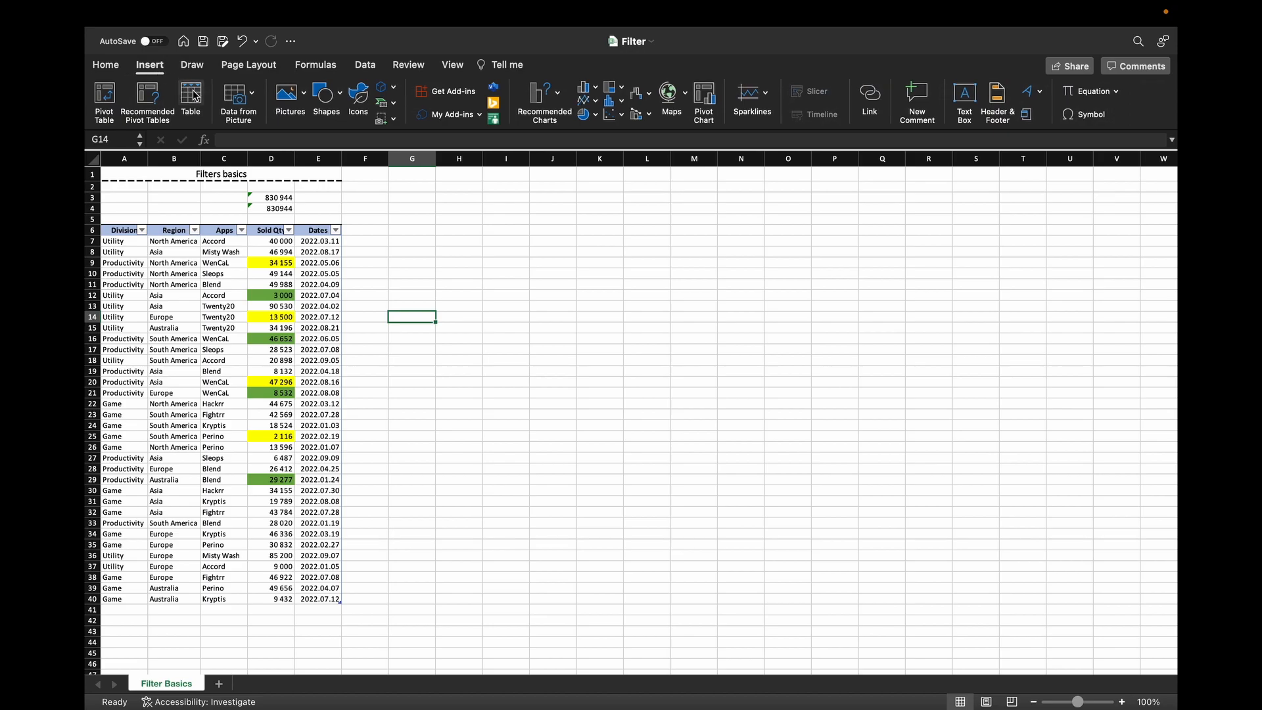
click(405, 272)
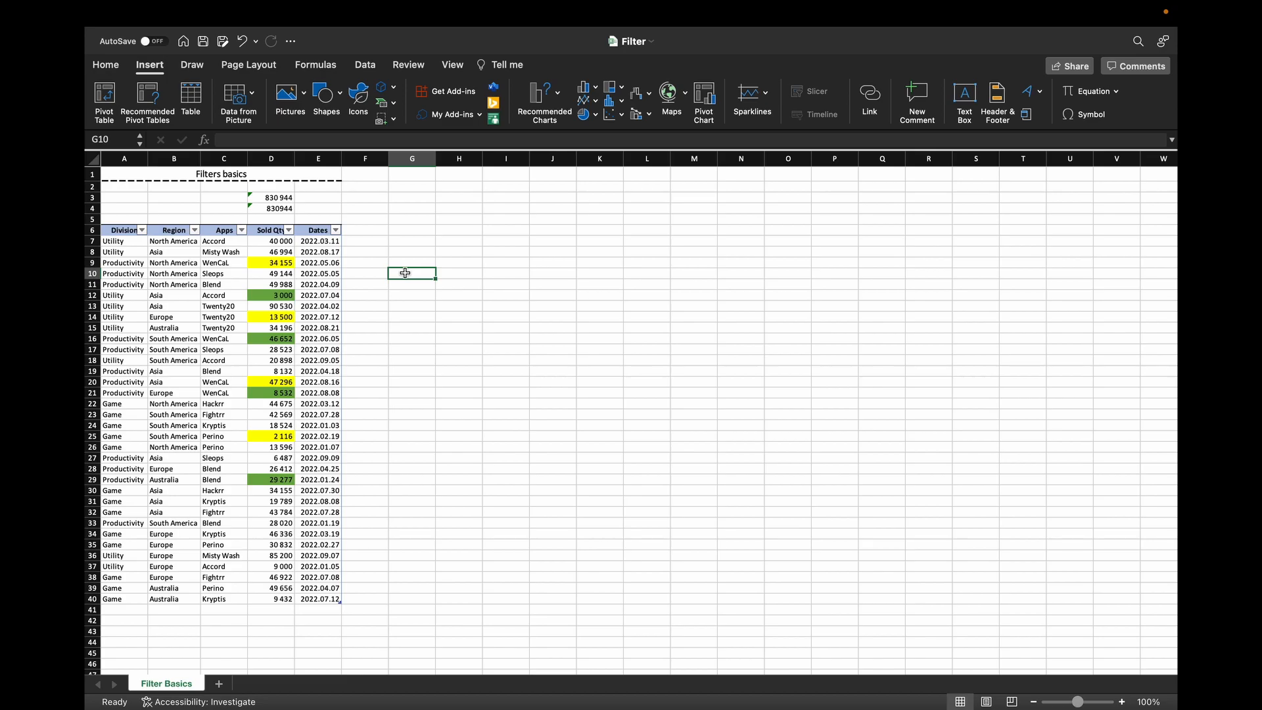
Add a Total Row to the table and set the Sold Qty total in D41 to Sum
click(242, 284)
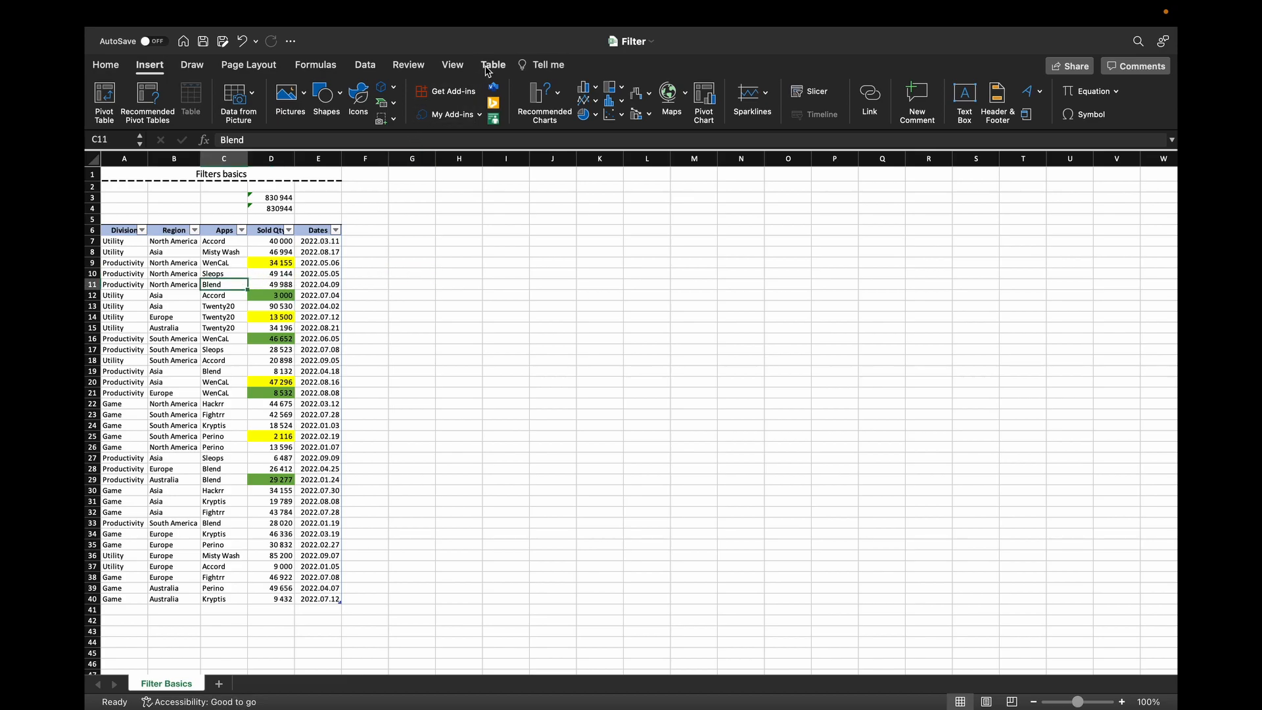
click(493, 65)
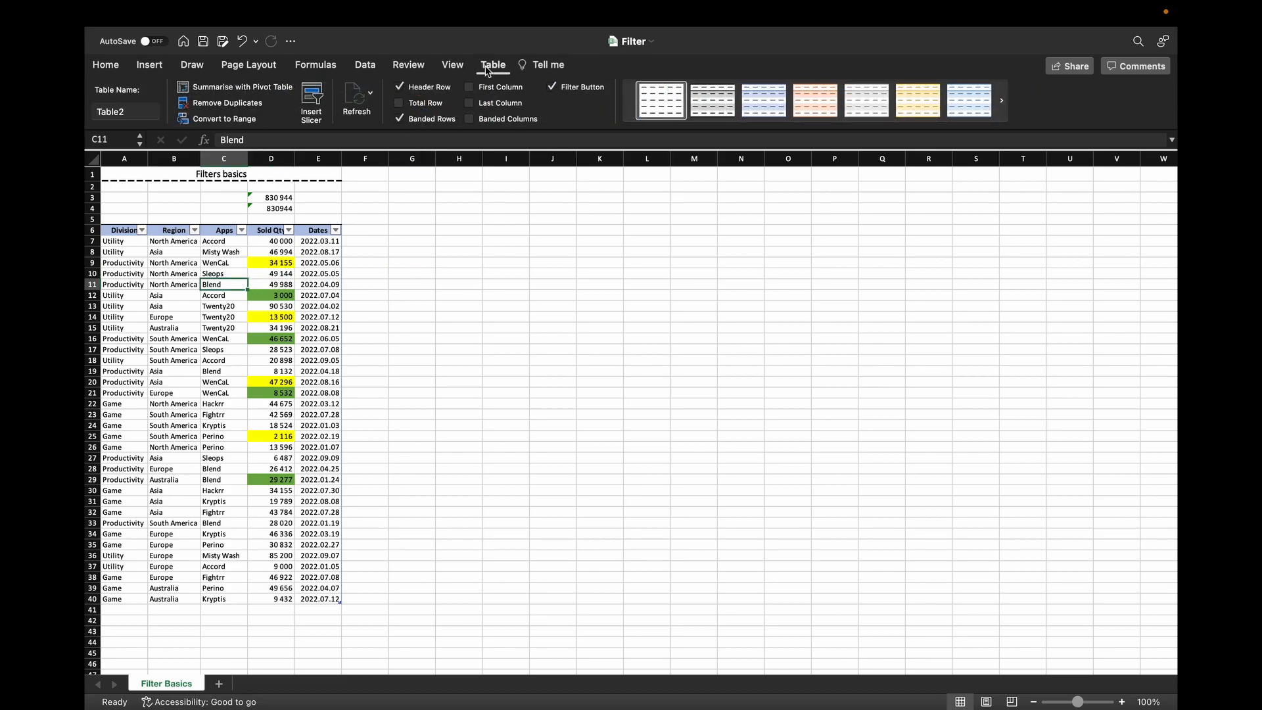
click(399, 103)
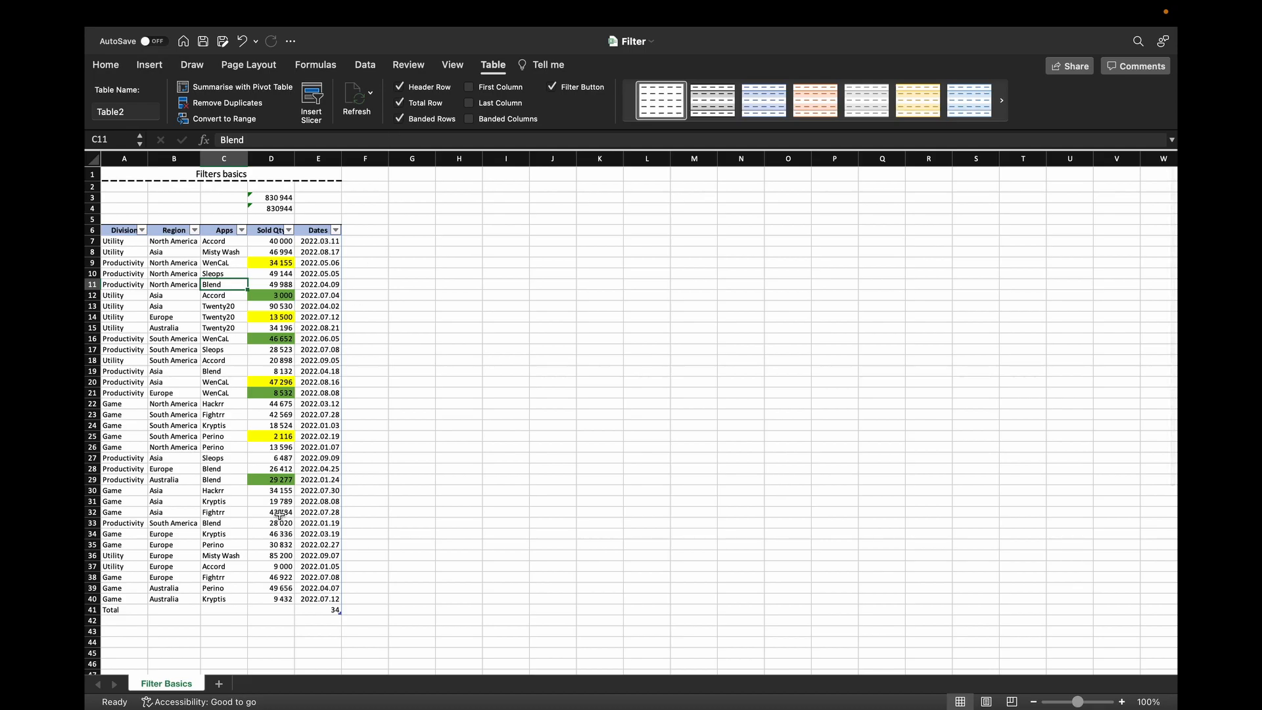
key(super+a)
click(283, 612)
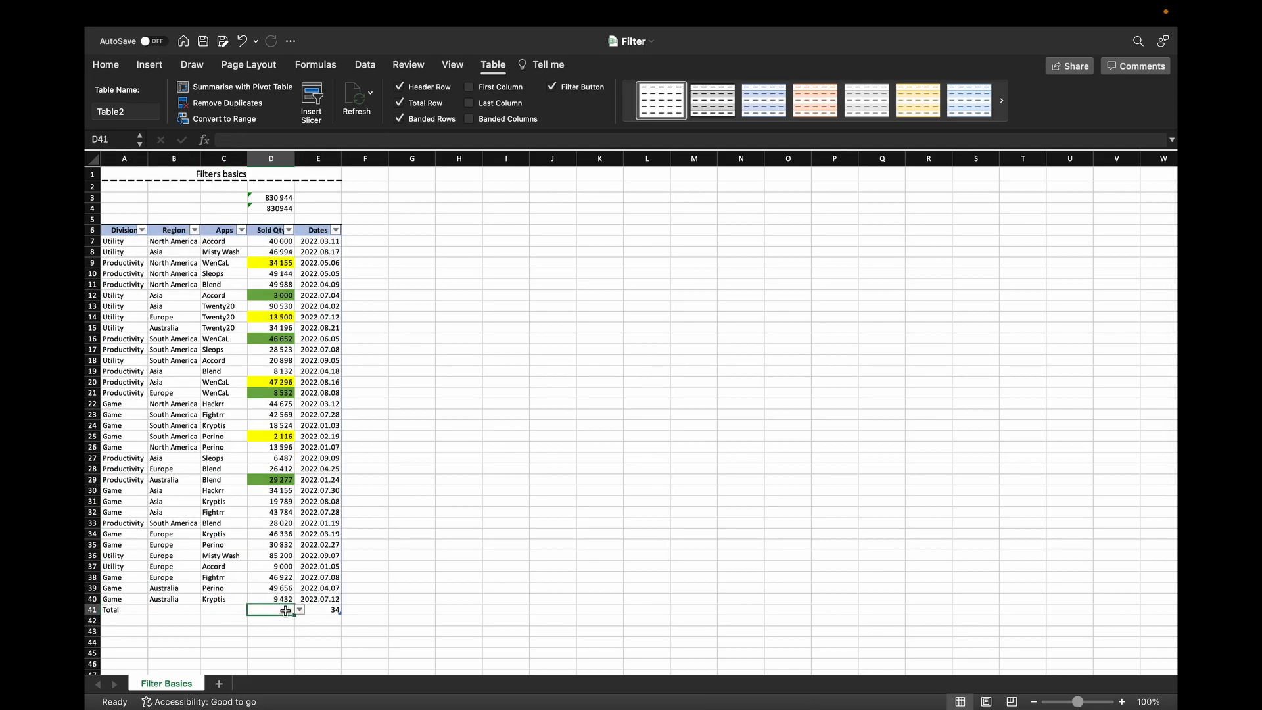
click(300, 612)
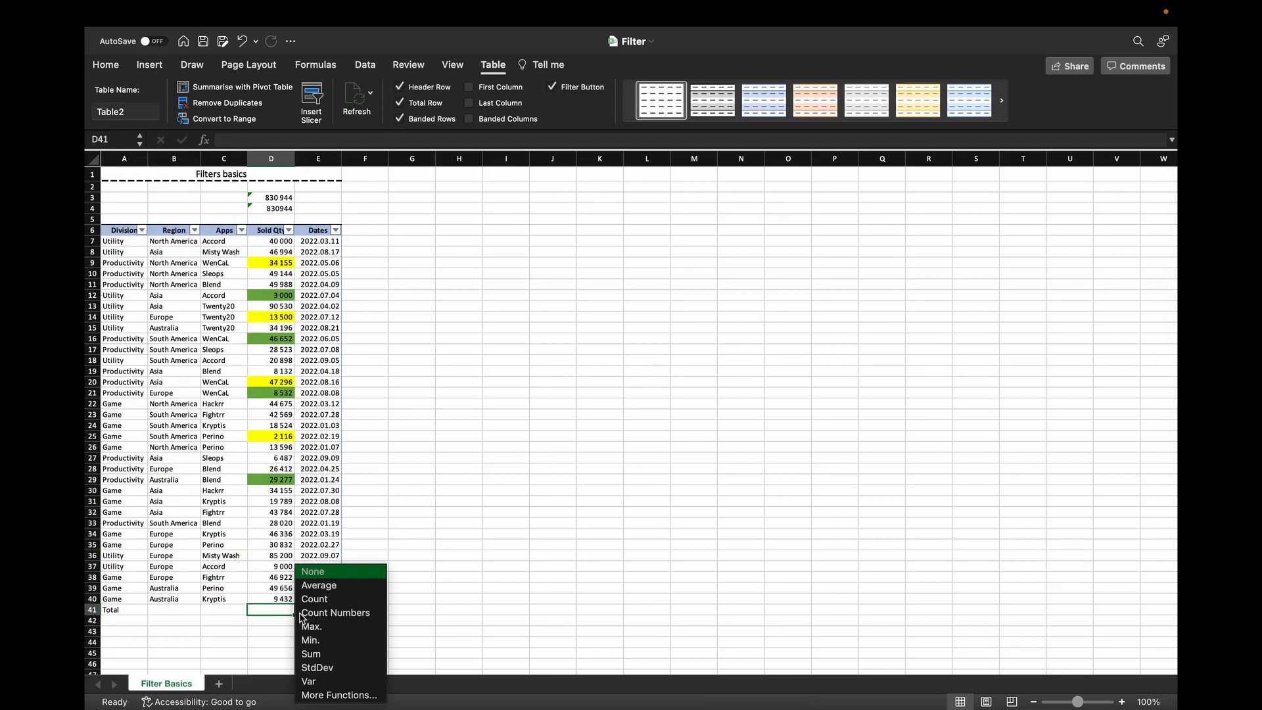
click(322, 654)
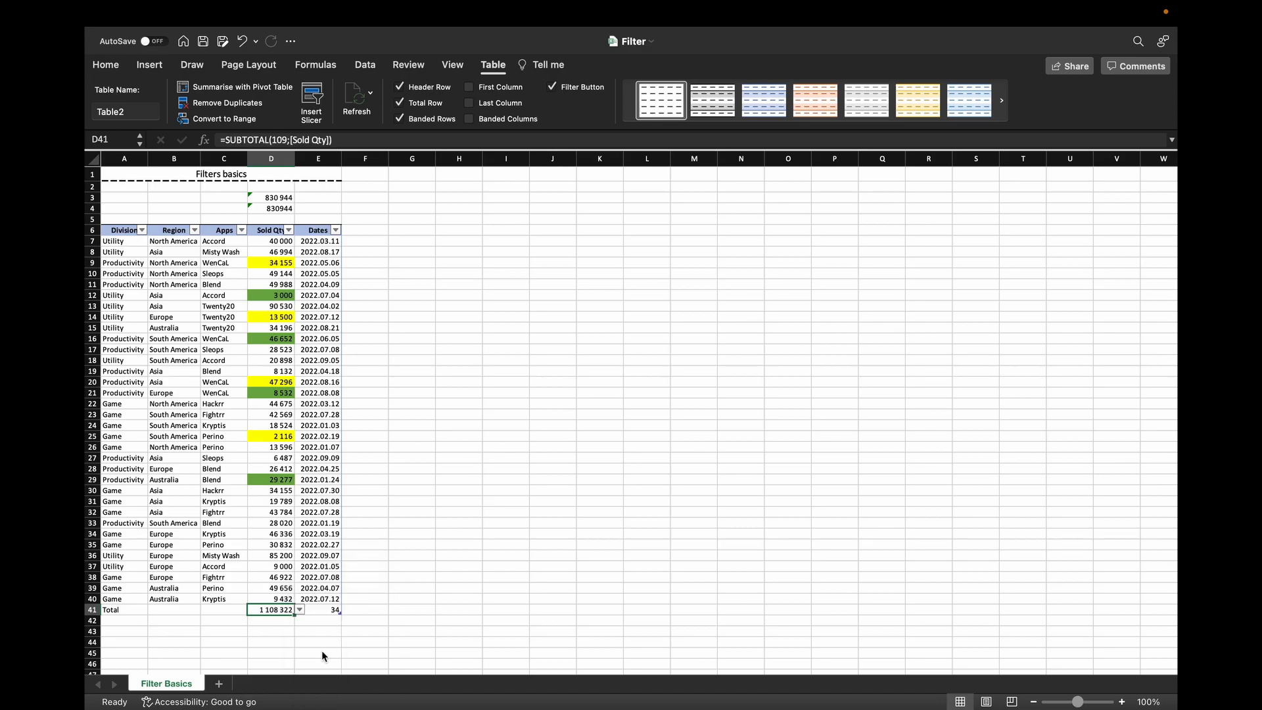
Choose Count for the Dates total in E41 and select the dates from E7 to E40 to compare the count
click(329, 611)
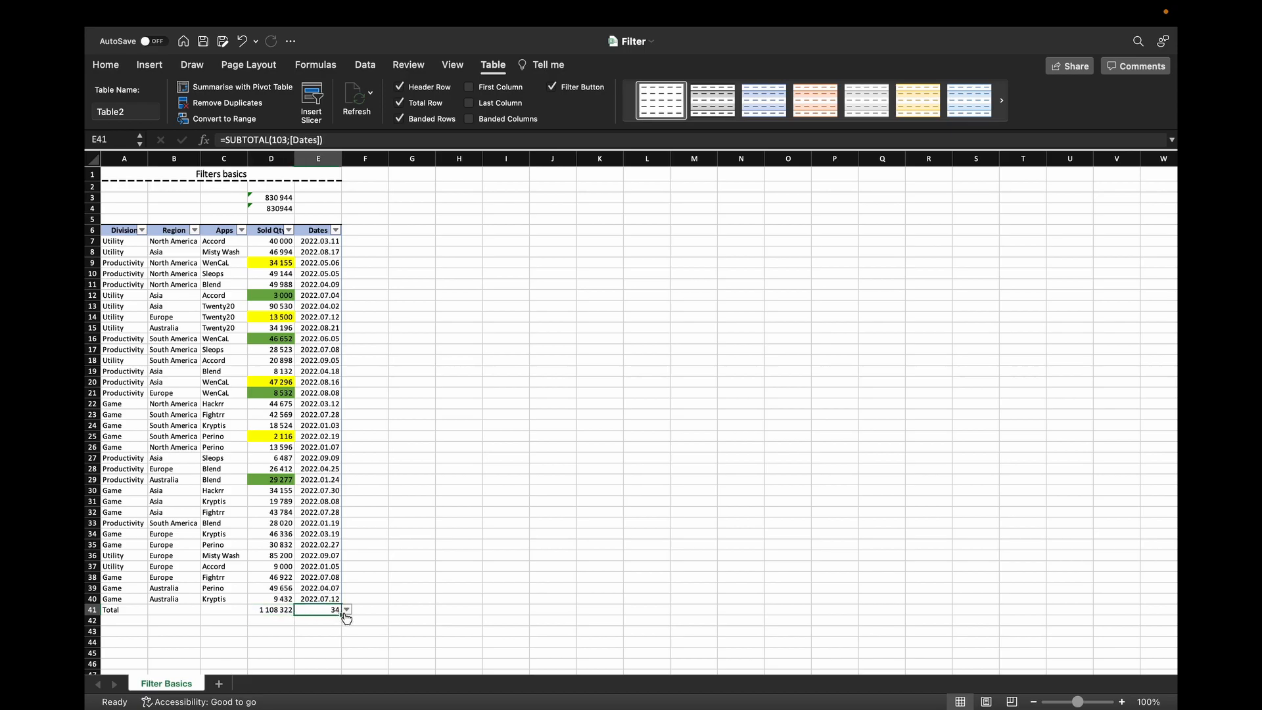
click(345, 611)
click(357, 599)
drag(318, 242, 333, 598)
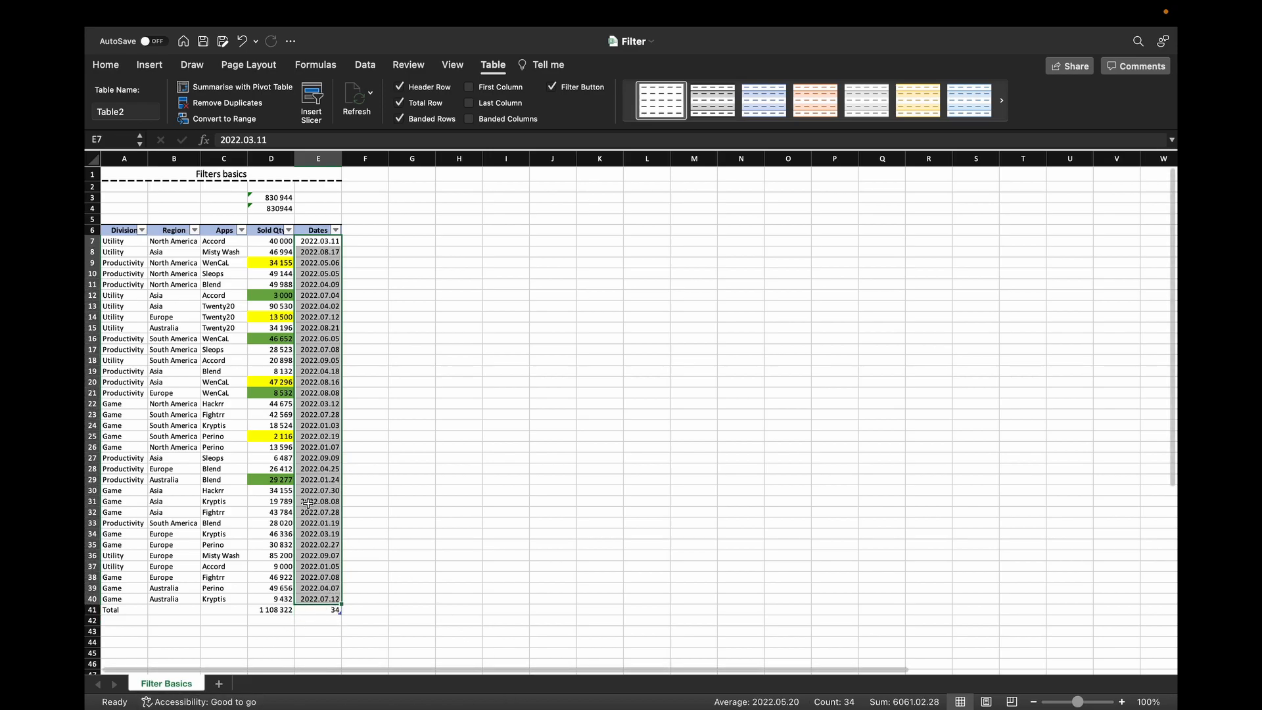
click(310, 472)
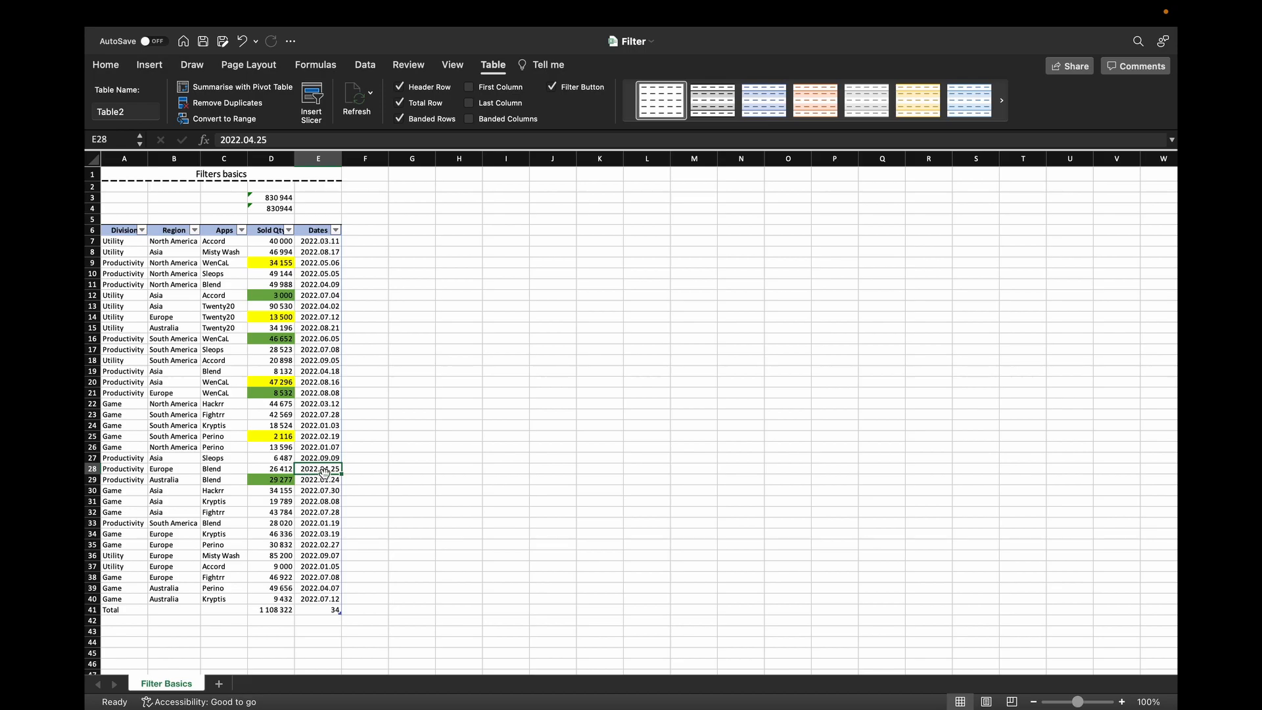
click(429, 434)
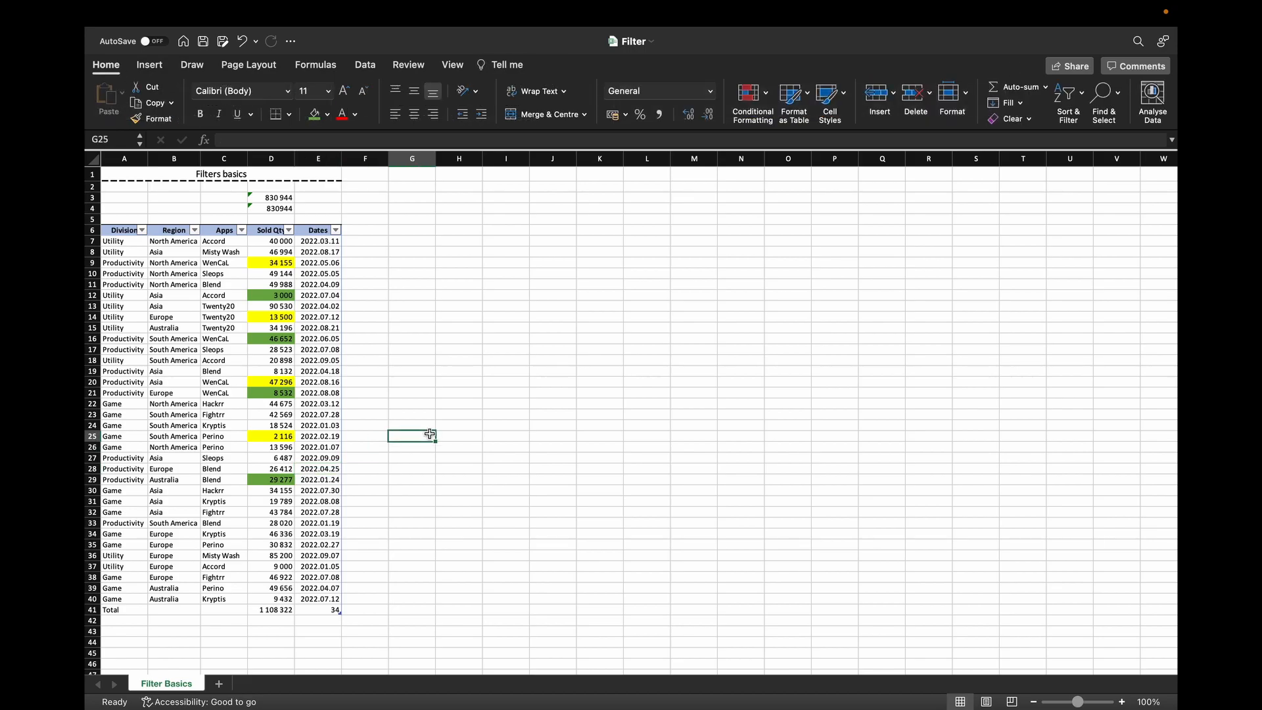